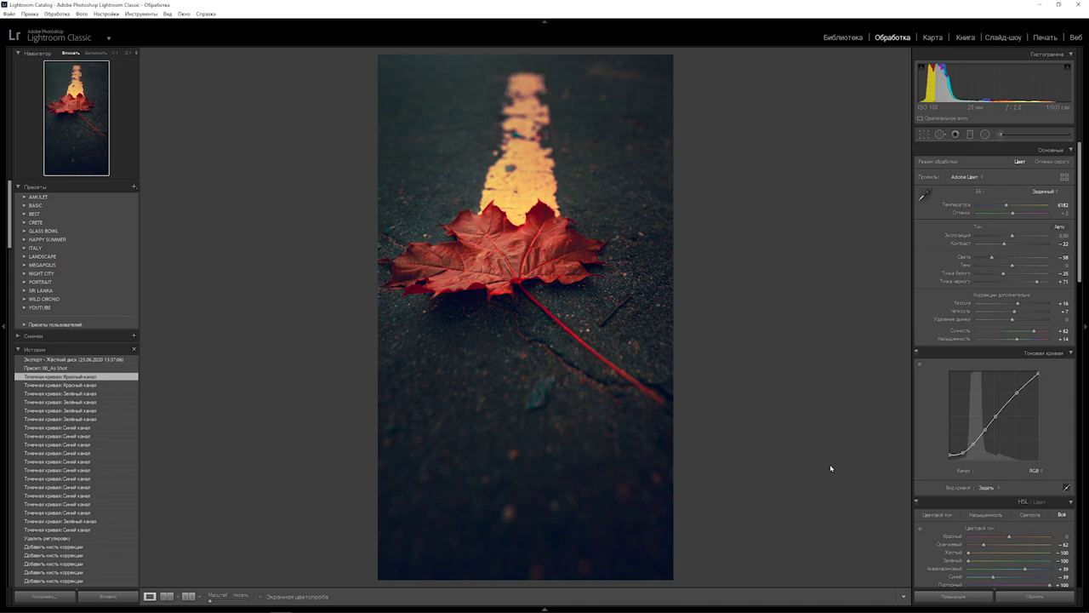
# Step: Compare the edit against the original in before/after view, then scroll down to Lens Corrections
pyautogui.press('\\')
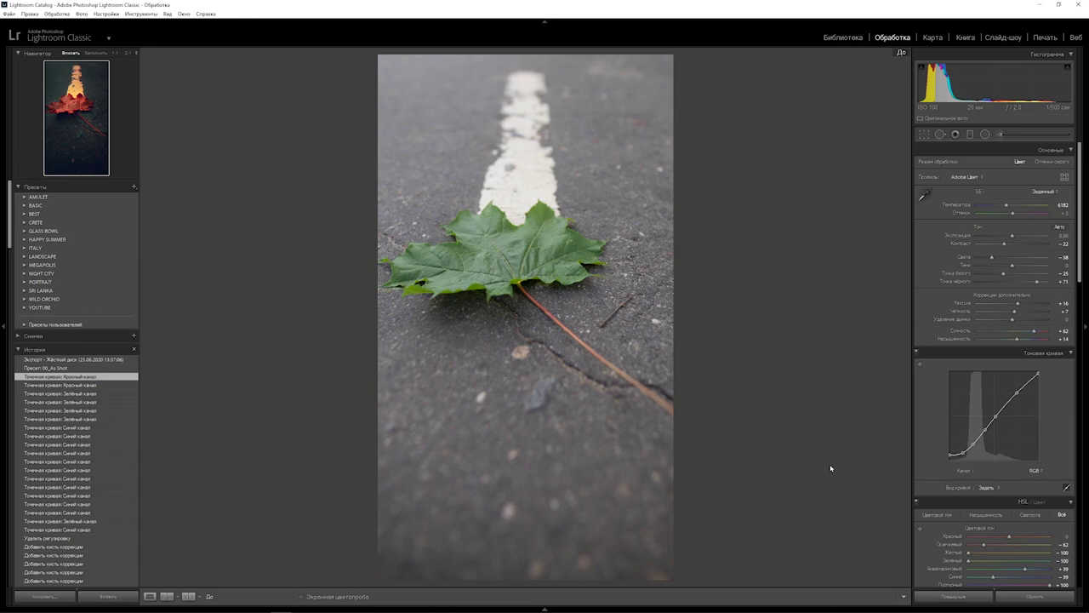
pyautogui.press('\\')
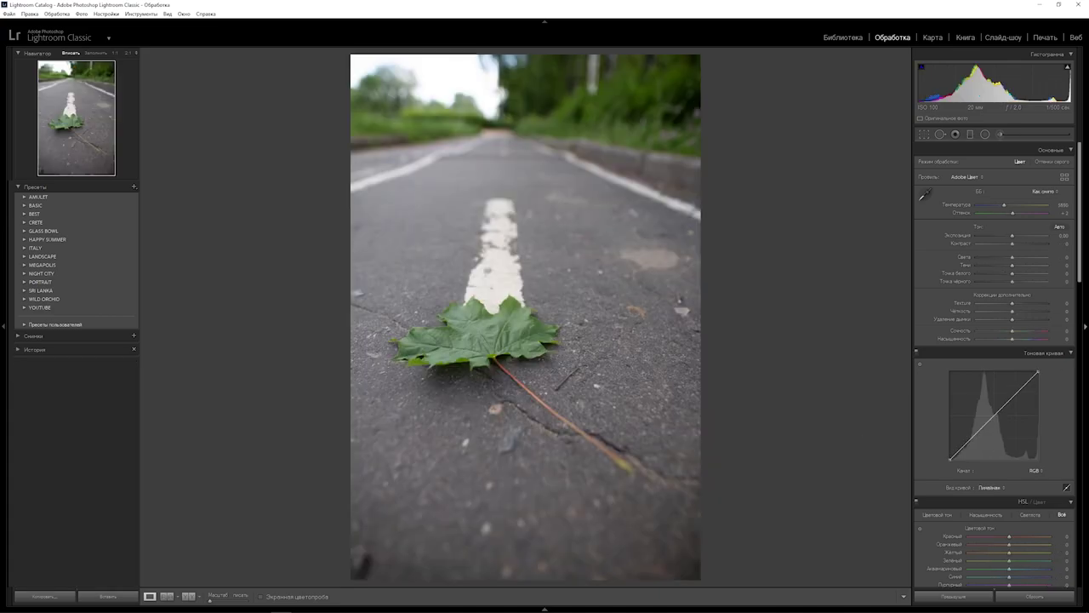
pyautogui.moveTo(1079, 239); pyautogui.dragTo(1078, 451)
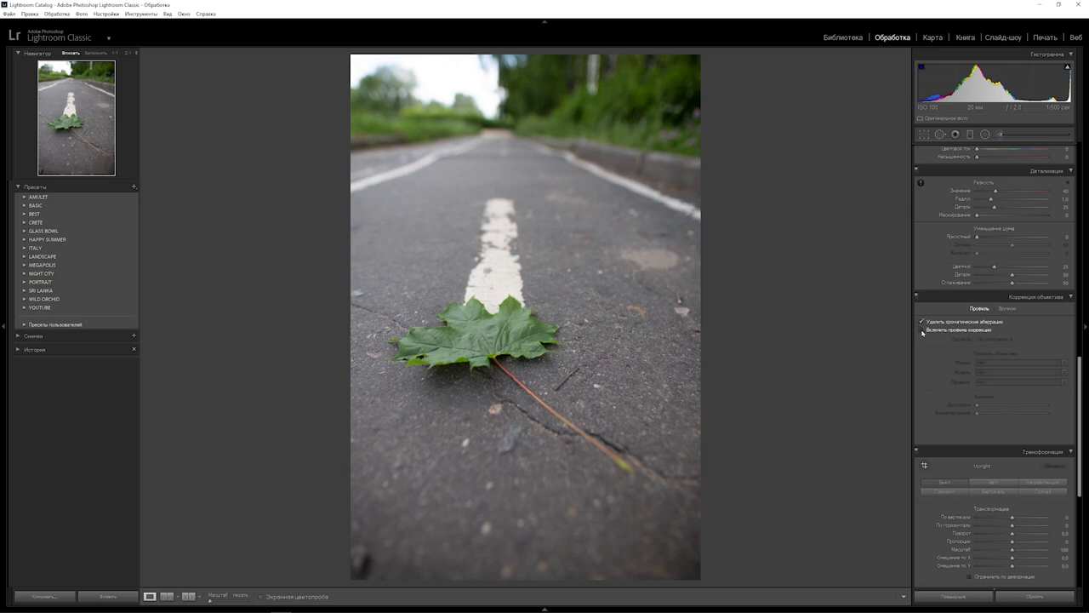
# Step: Enable the Sigma lens profile correction and scroll the panel down toward Calibration
pyautogui.click(921, 330)
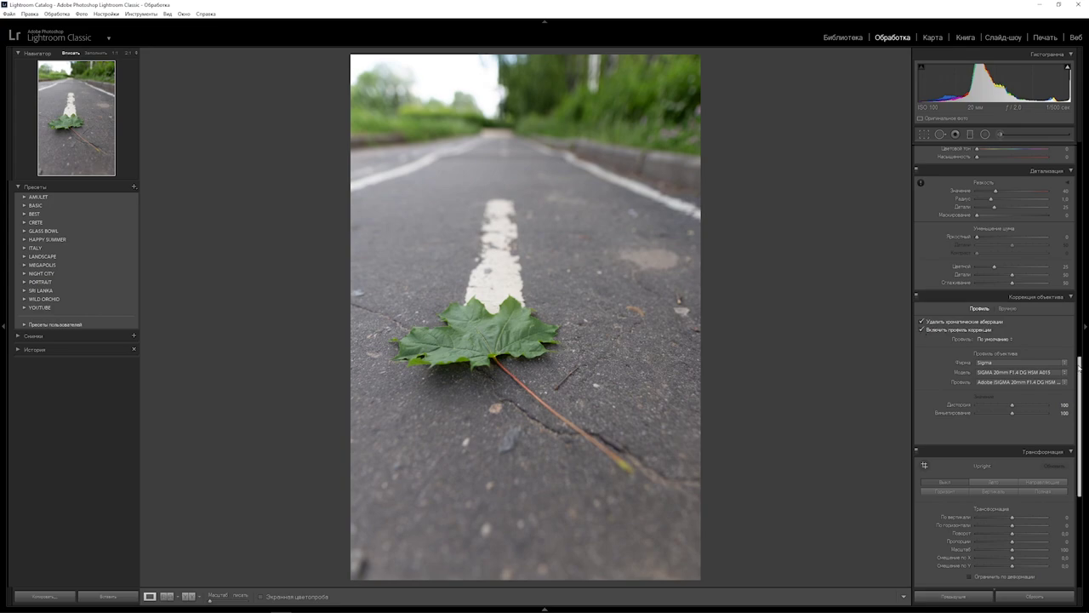
pyautogui.moveTo(1080, 363); pyautogui.dragTo(1080, 459)
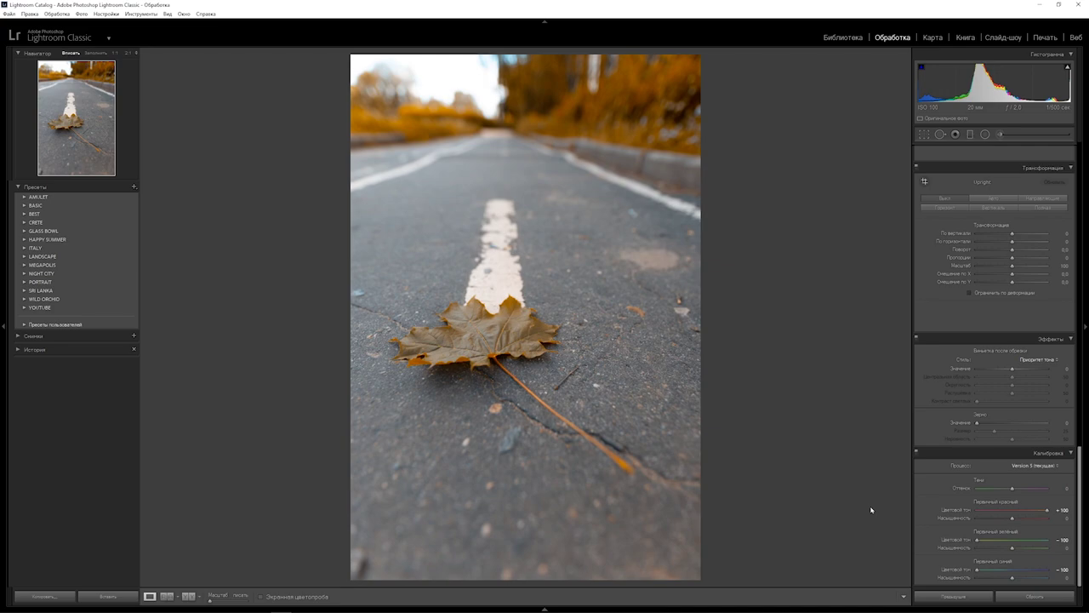
# Step: Set blue and green primary saturation to −14 and −24, and add a −30 round, feathered vignette
pyautogui.moveTo(1014, 579); pyautogui.dragTo(1009, 580)
pyautogui.moveTo(1013, 550); pyautogui.dragTo(1004, 549)
pyautogui.moveTo(1010, 368); pyautogui.dragTo(1007, 370)
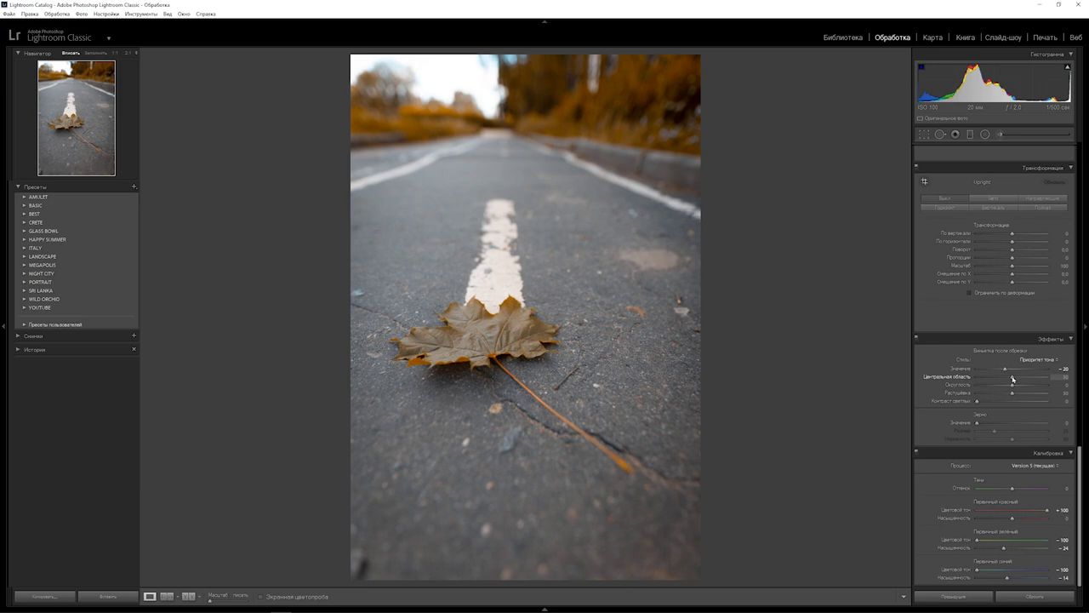
pyautogui.moveTo(1013, 379); pyautogui.dragTo(919, 382)
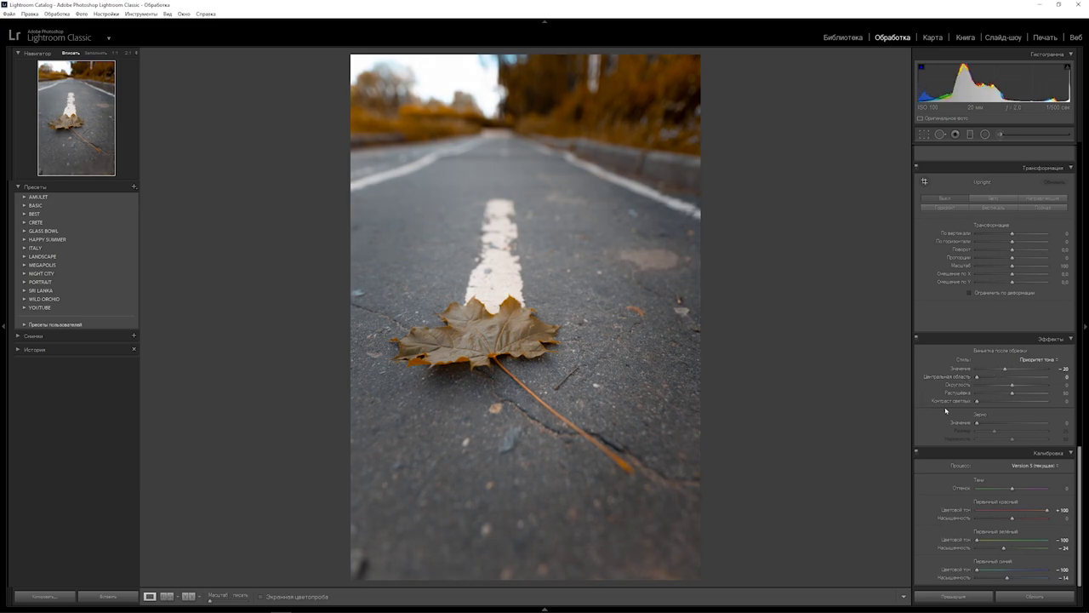
pyautogui.moveTo(1013, 387)
pyautogui.mouseDown()
pyautogui.moveTo(1063, 385)
pyautogui.moveTo(1048, 386)
pyautogui.mouseUp()
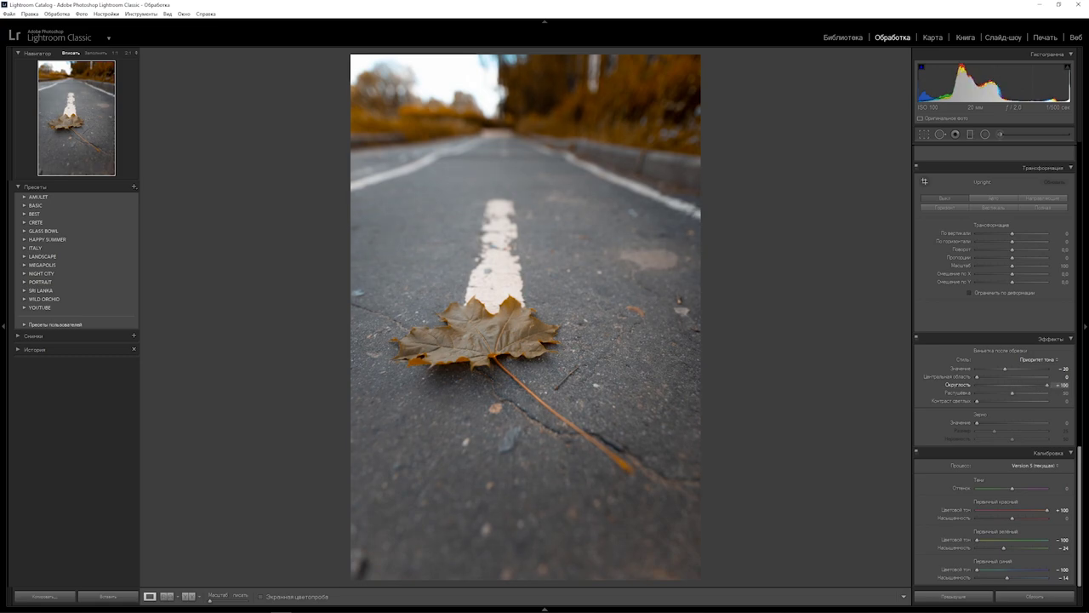
pyautogui.moveTo(1013, 392); pyautogui.dragTo(1049, 393)
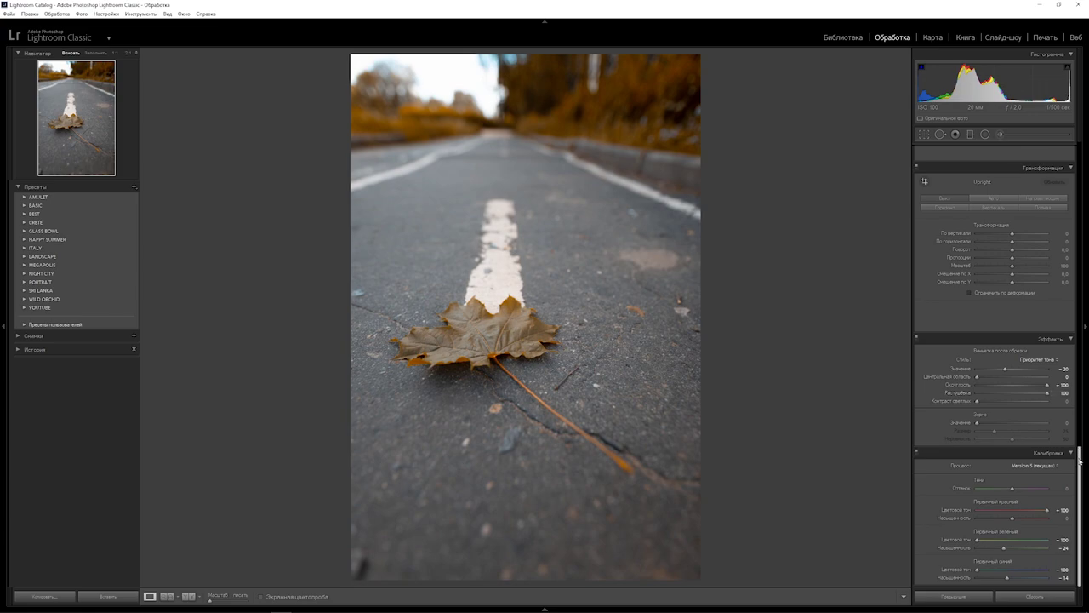
pyautogui.moveTo(1081, 459); pyautogui.dragTo(1081, 153)
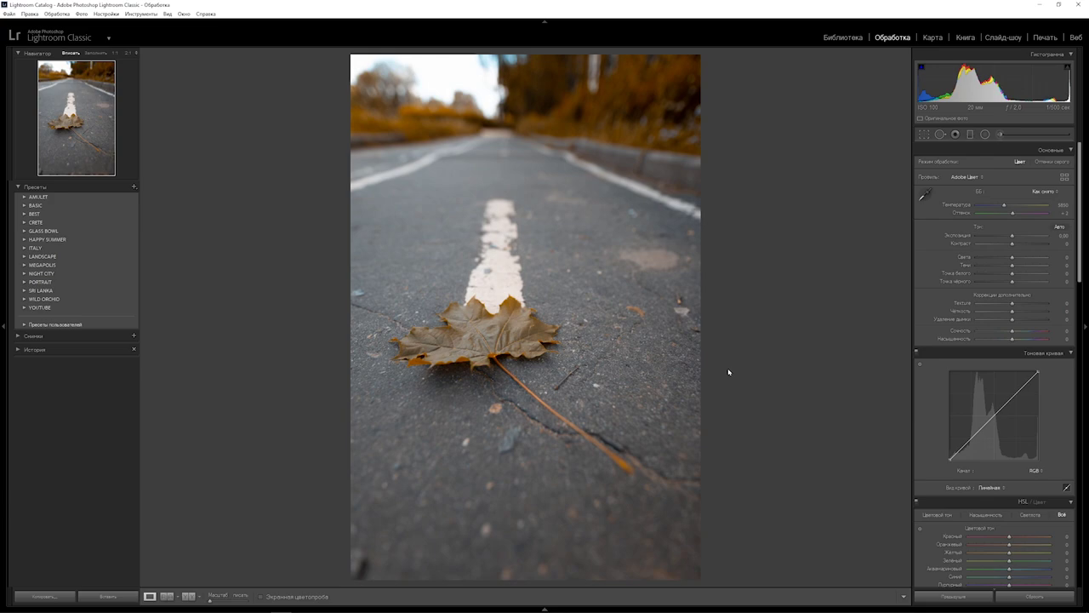
# Step: Crop the photo to a 4 x 5 aspect ratio, framed tightly around the leaf
pyautogui.press('r')
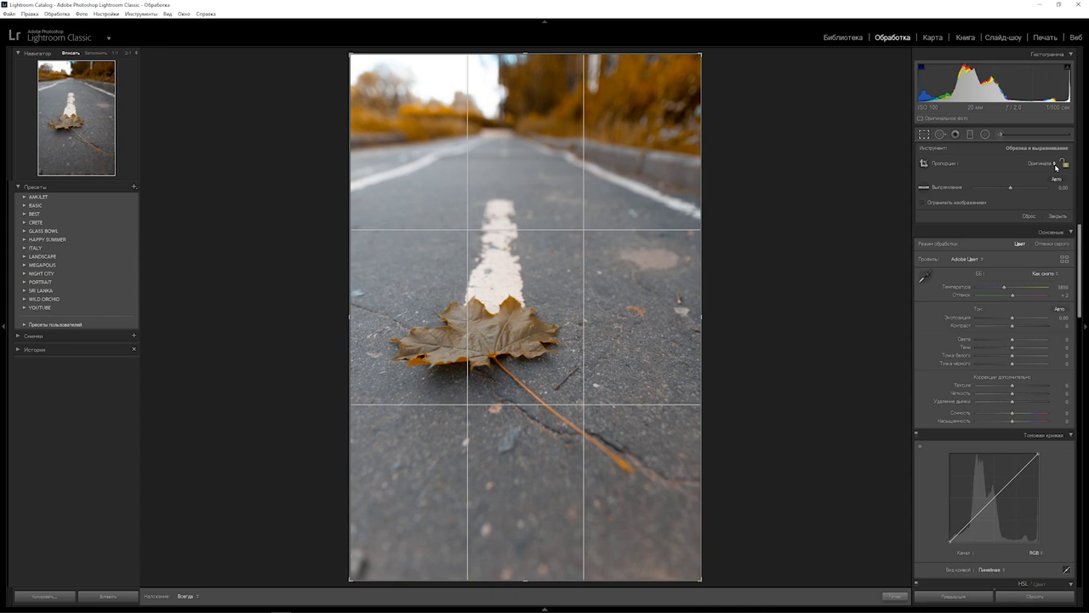
pyautogui.click(1055, 164)
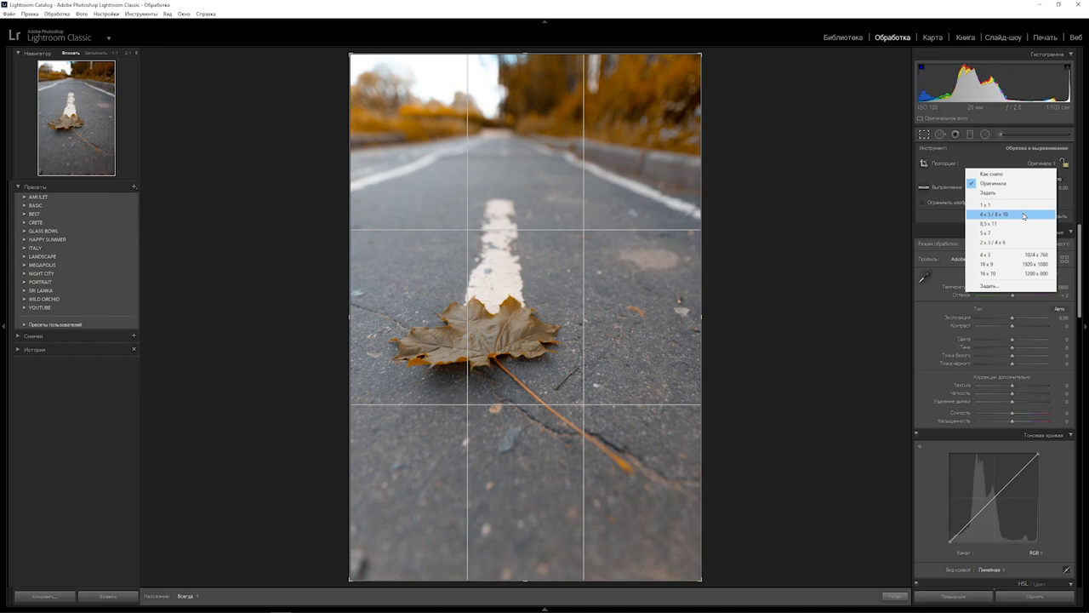
pyautogui.click(1023, 215)
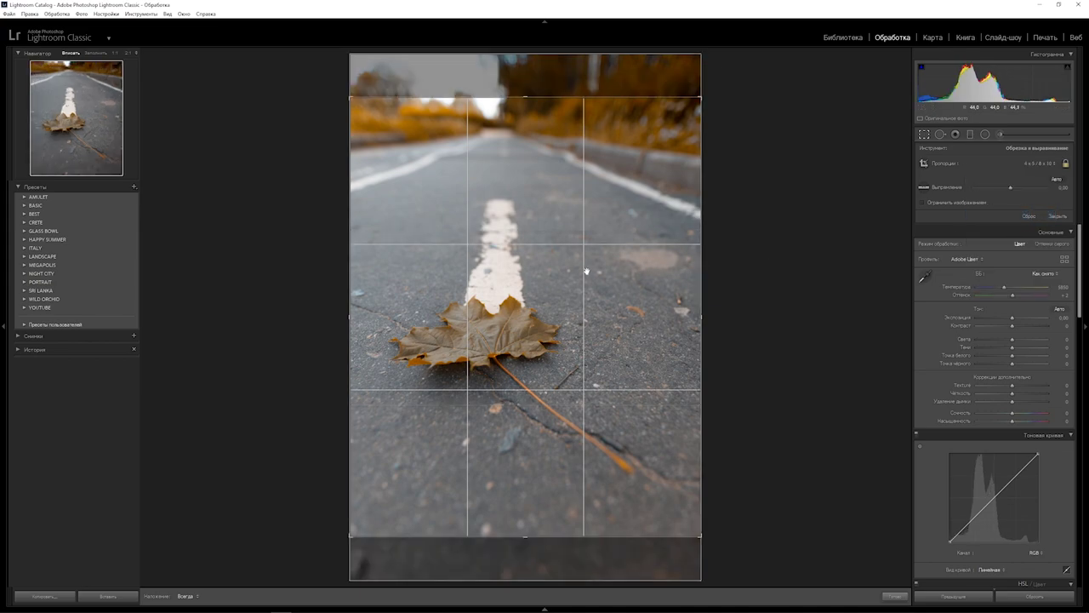
pyautogui.moveTo(586, 270); pyautogui.dragTo(601, 195)
pyautogui.moveTo(349, 96); pyautogui.dragTo(385, 142)
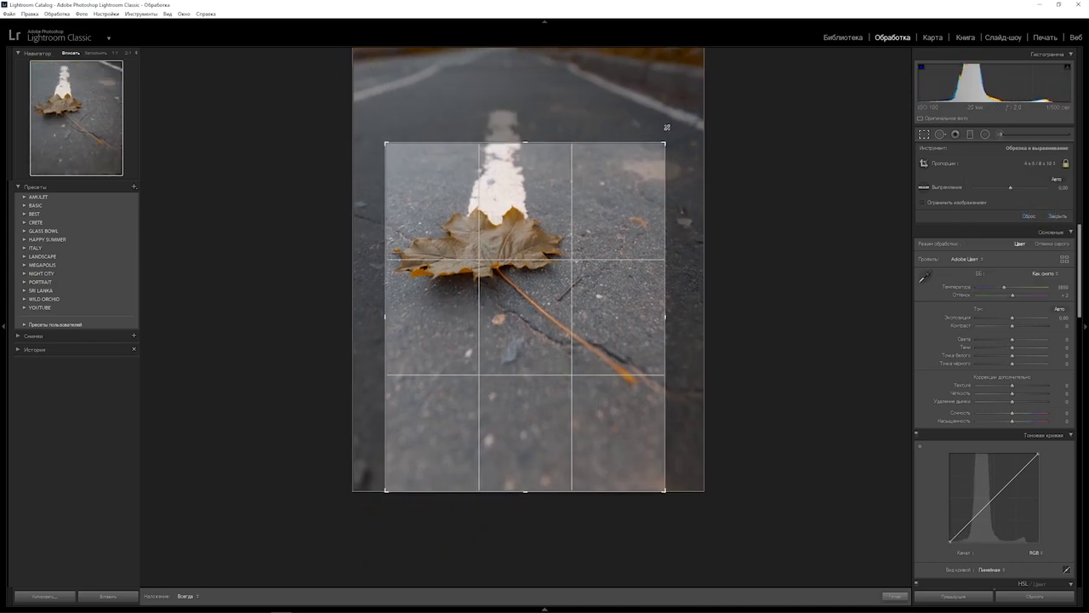
pyautogui.moveTo(608, 204)
pyautogui.mouseDown()
pyautogui.moveTo(620, 232)
pyautogui.moveTo(631, 228)
pyautogui.mouseUp()
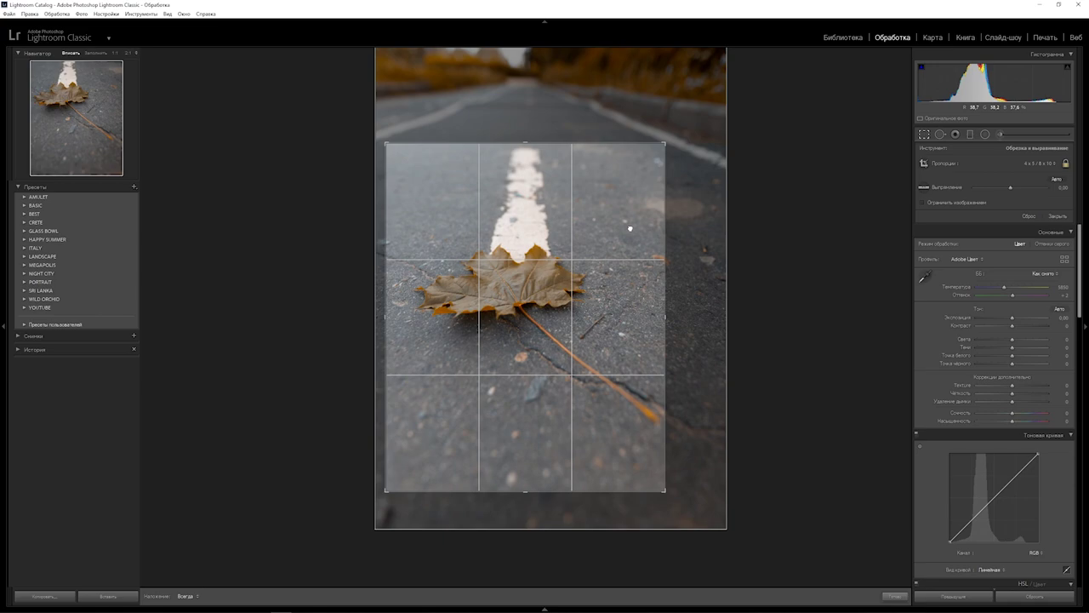
pyautogui.press('Return')
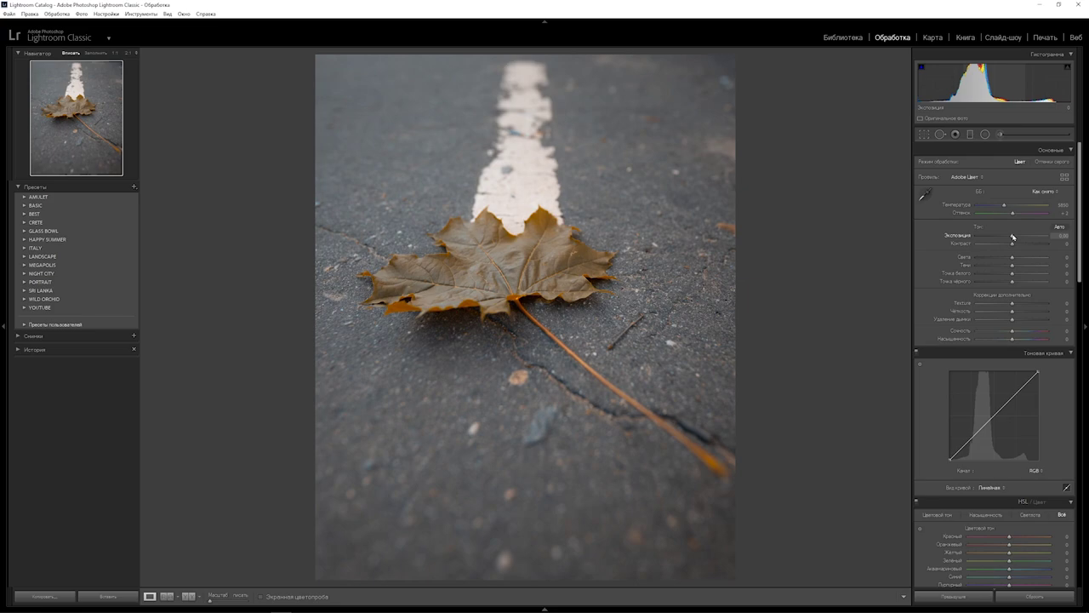
# Step: Pull the Highlights slider down to −75
pyautogui.moveTo(1013, 259); pyautogui.dragTo(988, 263)
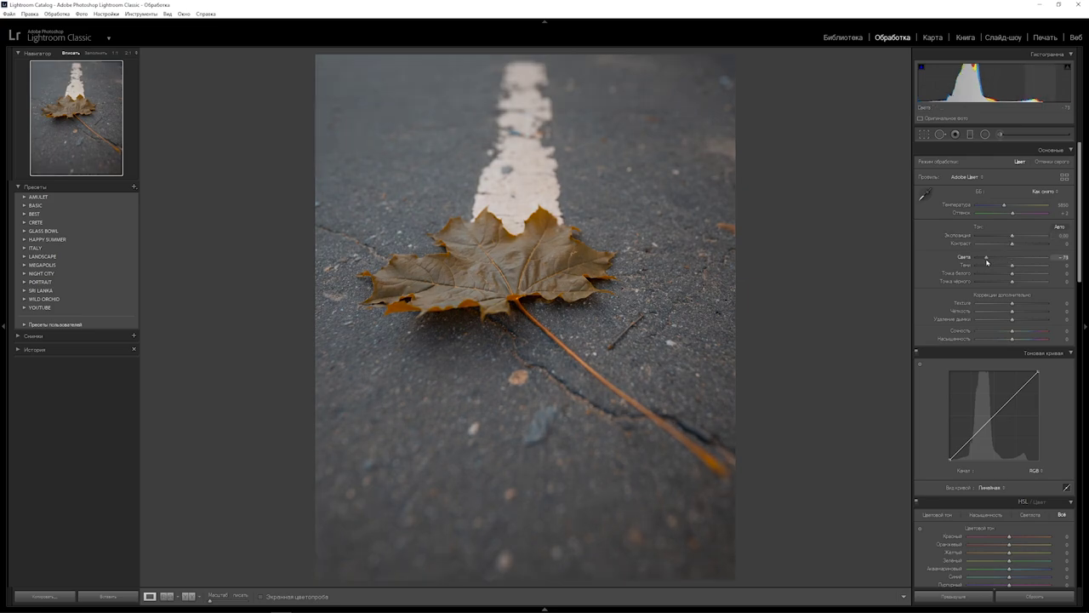
pyautogui.moveTo(987, 262)
pyautogui.mouseDown()
pyautogui.moveTo(971, 261)
pyautogui.moveTo(1003, 259)
pyautogui.moveTo(986, 255)
pyautogui.mouseUp()
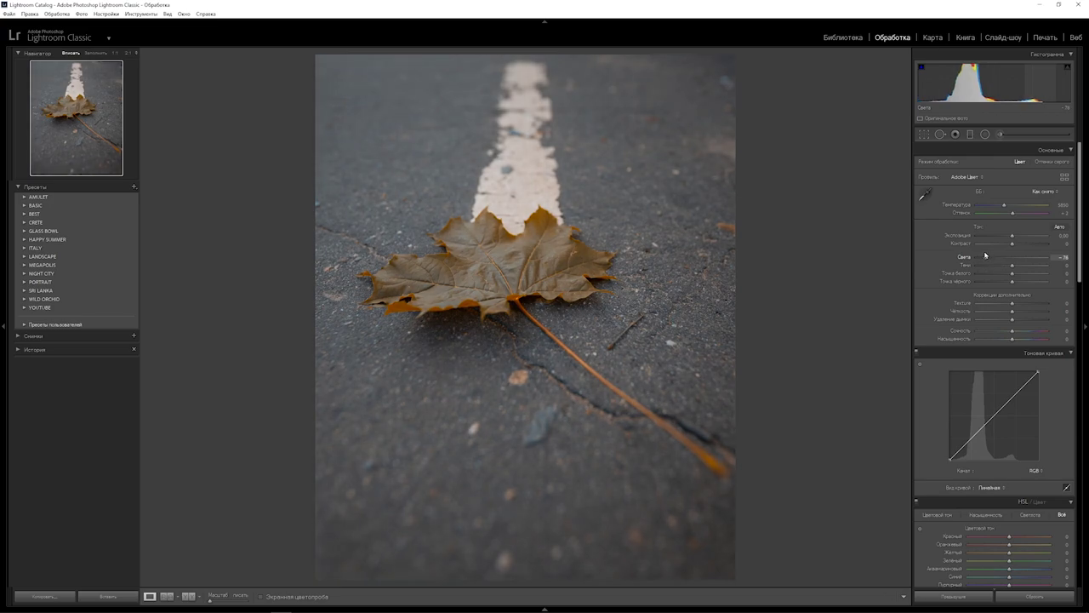
pyautogui.moveTo(986, 254); pyautogui.dragTo(987, 256)
# Step: Raise Texture slightly and Clarity to +10, reset Saturation to 0, and set Vibrance to +62
pyautogui.click(1064, 304)
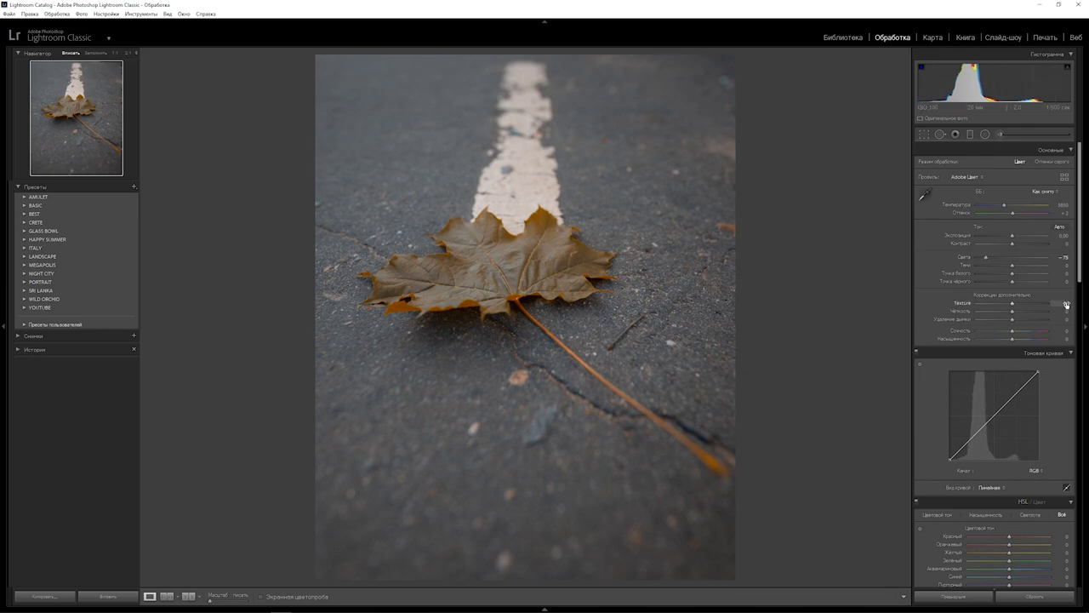
pyautogui.press('Return')
pyautogui.click(1064, 312)
pyautogui.write('10')
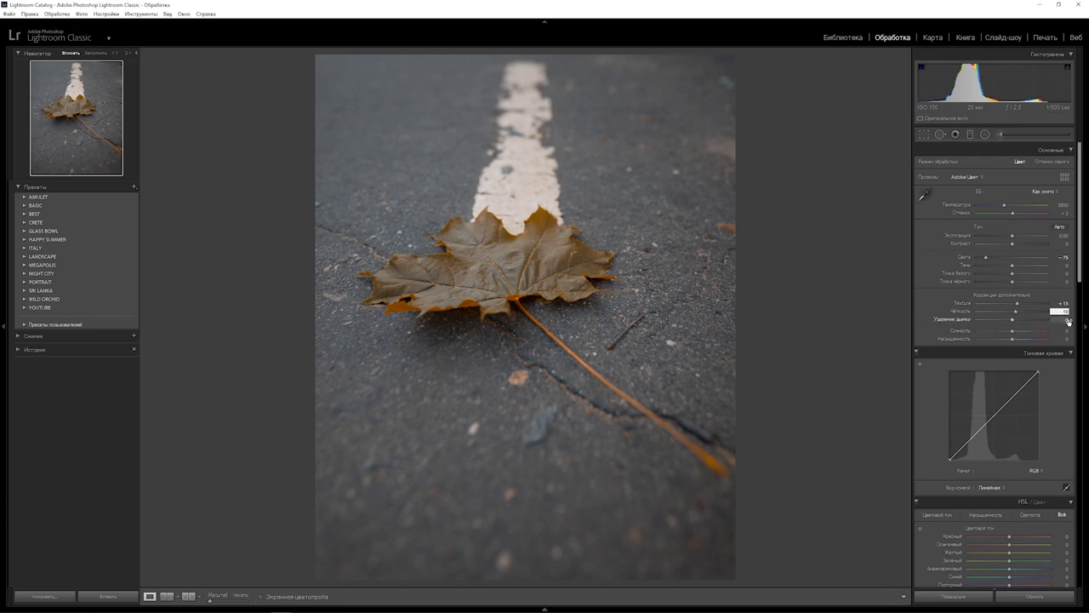
pyautogui.press('Return')
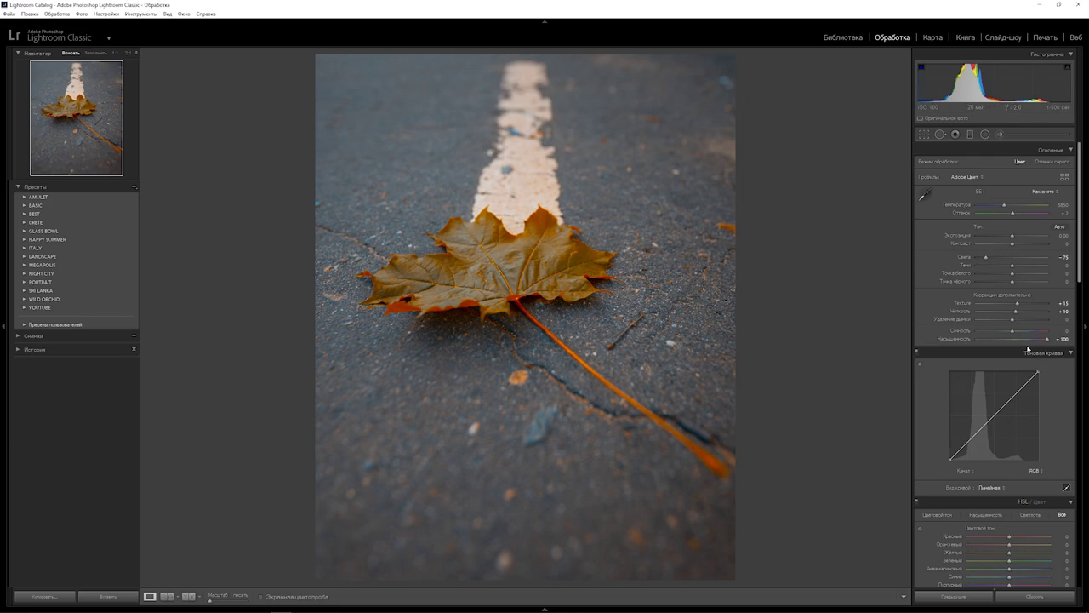
pyautogui.moveTo(1049, 339); pyautogui.dragTo(1012, 341)
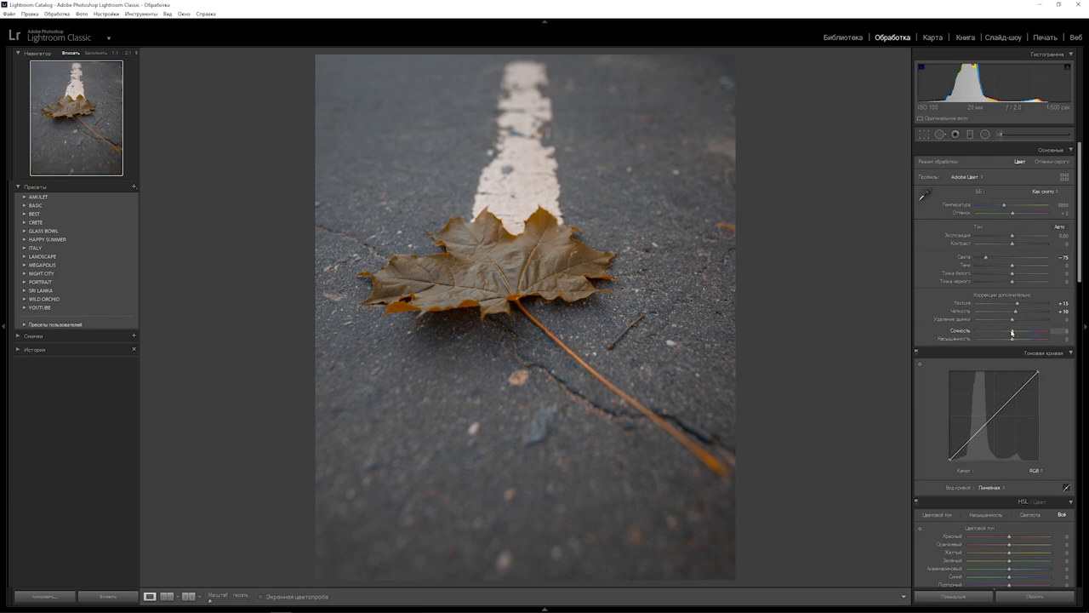
pyautogui.moveTo(1012, 331); pyautogui.dragTo(1034, 330)
# Step: Switch the tone curve from region sliders to point editing
pyautogui.press('alt')
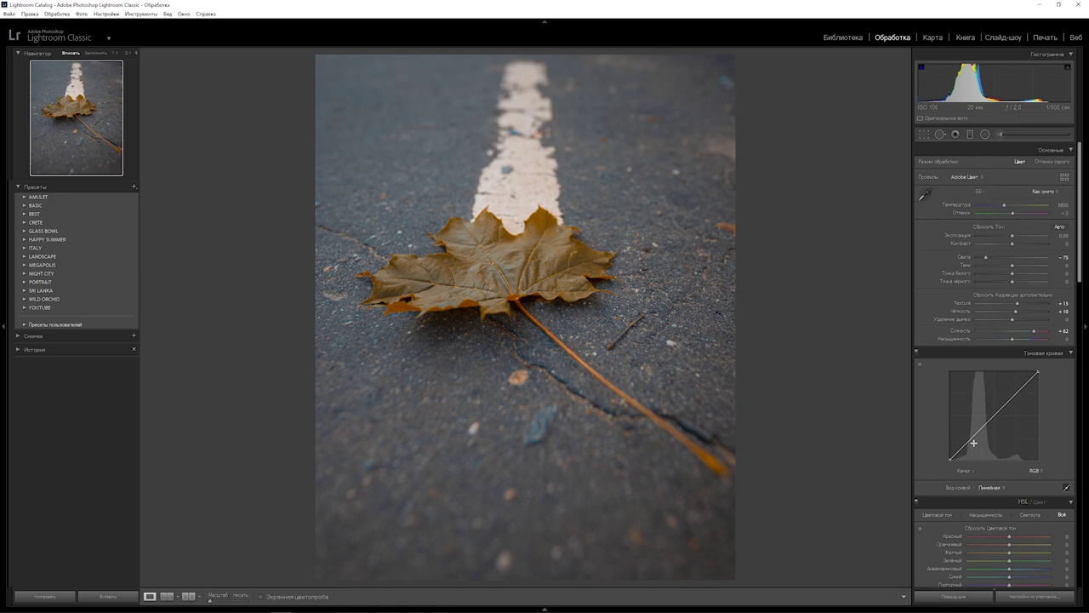
pyautogui.click(1068, 488)
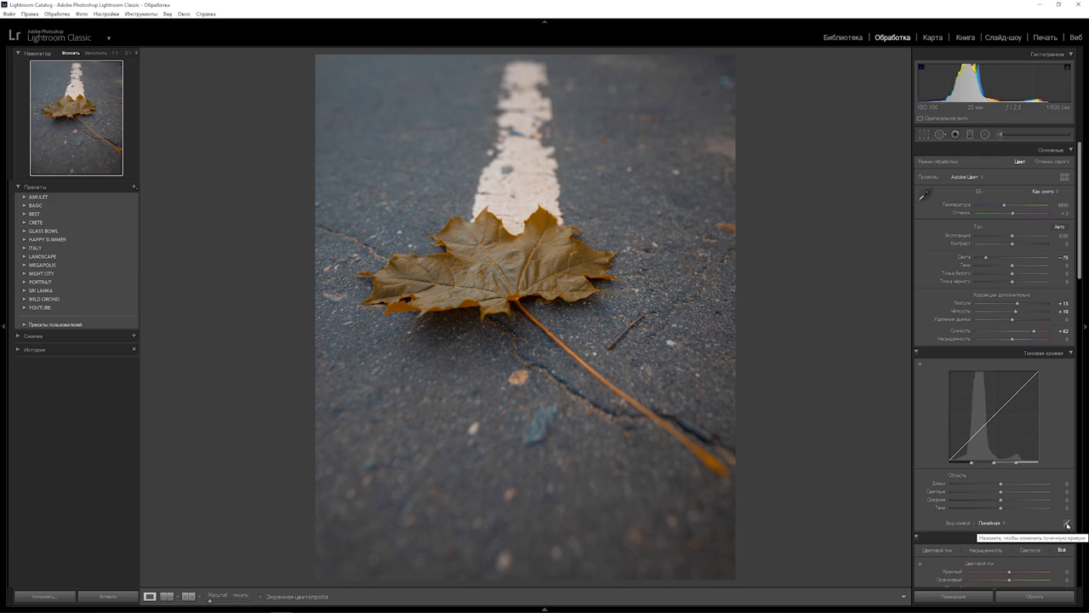
pyautogui.click(1067, 524)
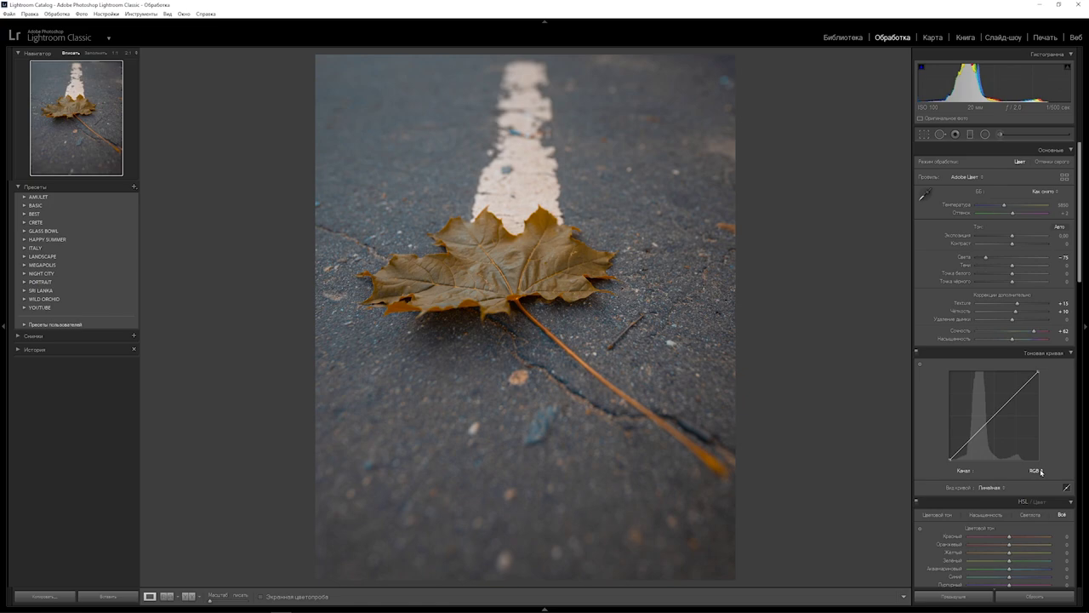
pyautogui.press('alt')
# Step: Add control points to the RGB curve and reshape it through the shadows and midtones
pyautogui.click(972, 438)
pyautogui.click(994, 416)
pyautogui.click(1017, 397)
pyautogui.moveTo(972, 439); pyautogui.dragTo(977, 484)
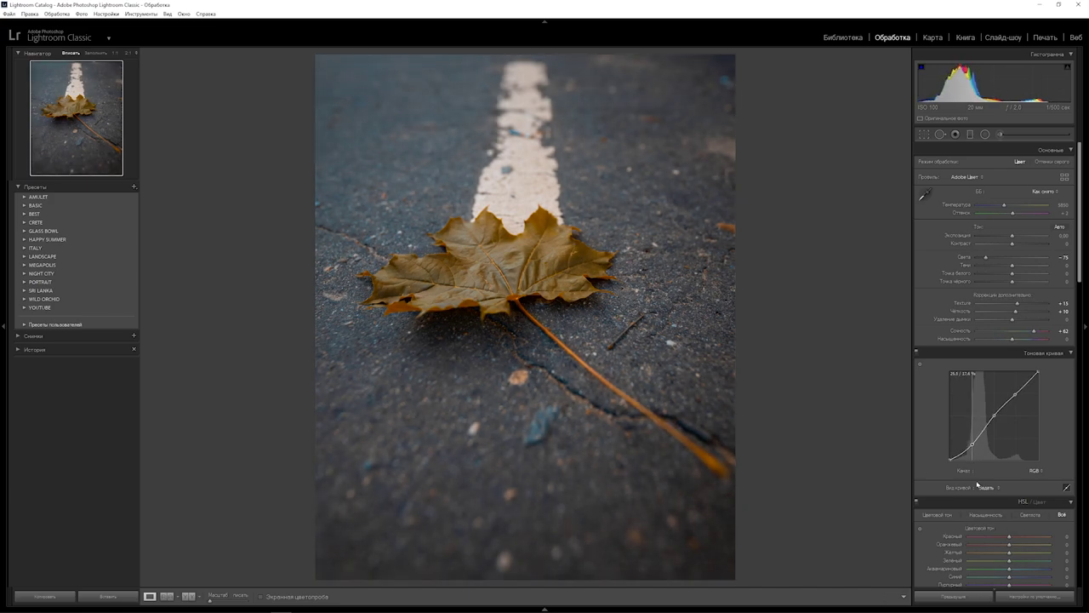
pyautogui.click(986, 427)
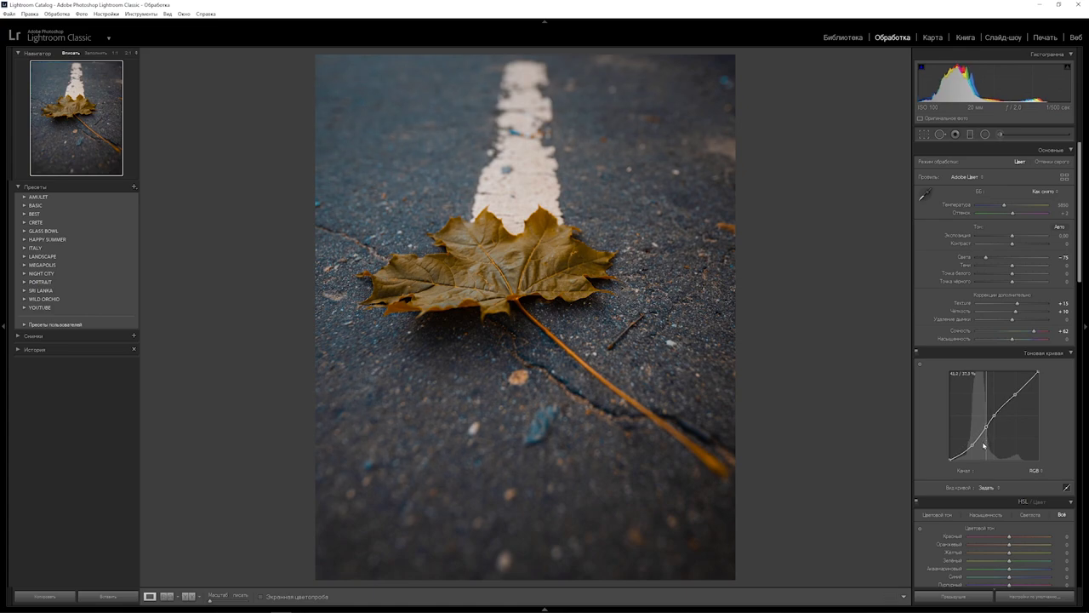
pyautogui.moveTo(985, 450)
pyautogui.mouseDown()
pyautogui.moveTo(994, 417)
pyautogui.moveTo(997, 434)
pyautogui.mouseUp()
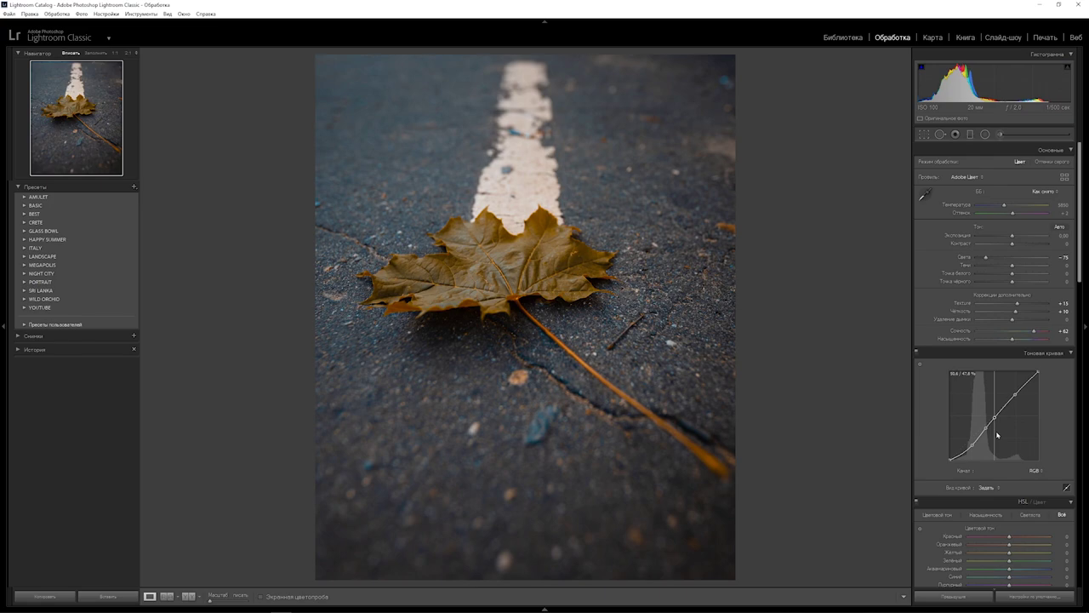
# Step: Lift the curve's black point for faded blacks and raise the upper point to brighten highlights
pyautogui.press('alt')
pyautogui.click(963, 454)
pyautogui.moveTo(949, 460); pyautogui.dragTo(950, 448)
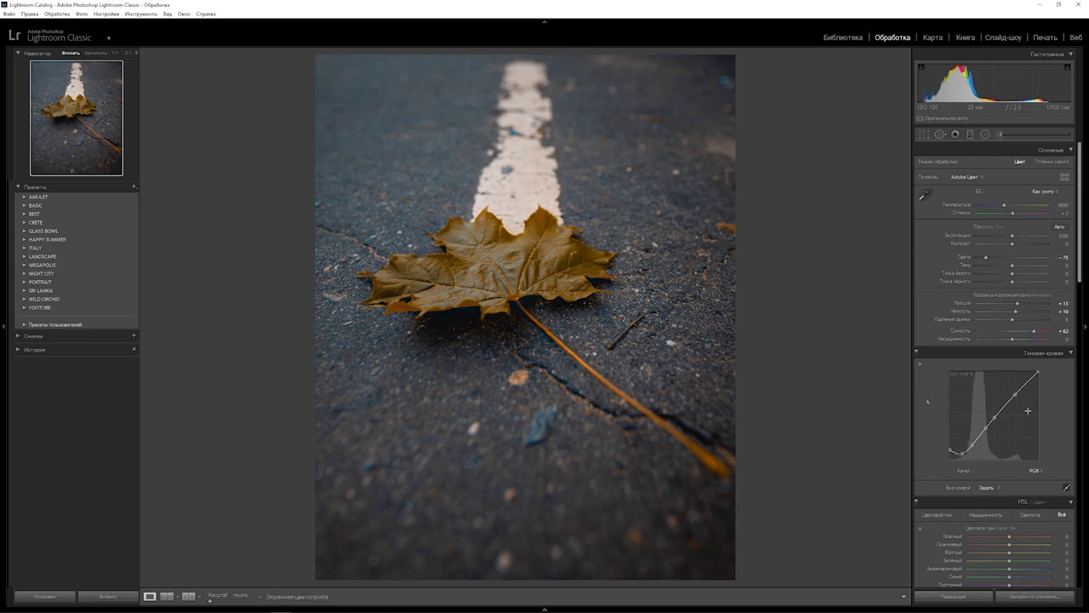
pyautogui.moveTo(1017, 397); pyautogui.dragTo(1013, 390)
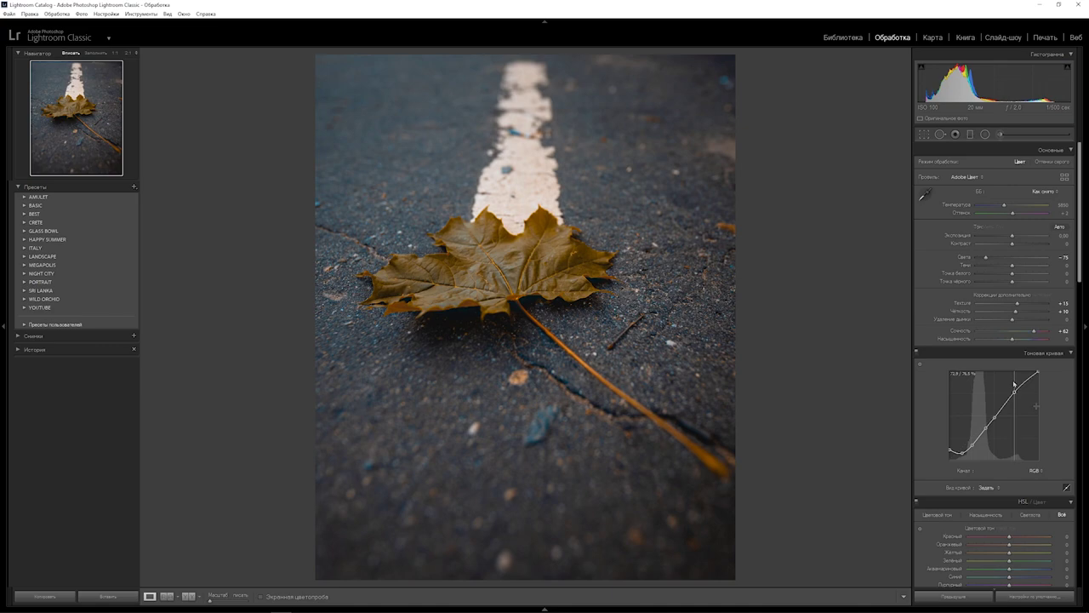
pyautogui.press('alt')
# Step: In HSL, set the Orange hue to −65, Yellow to −100, and shift Green toward −100
pyautogui.scroll(-5, 1037, 406)
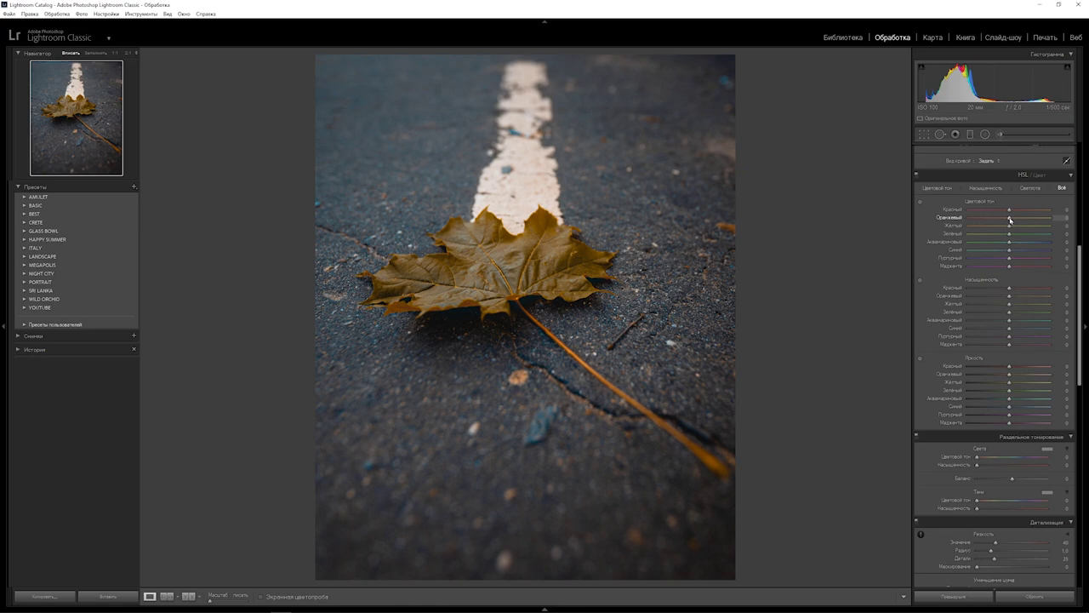
pyautogui.moveTo(1010, 221); pyautogui.dragTo(983, 223)
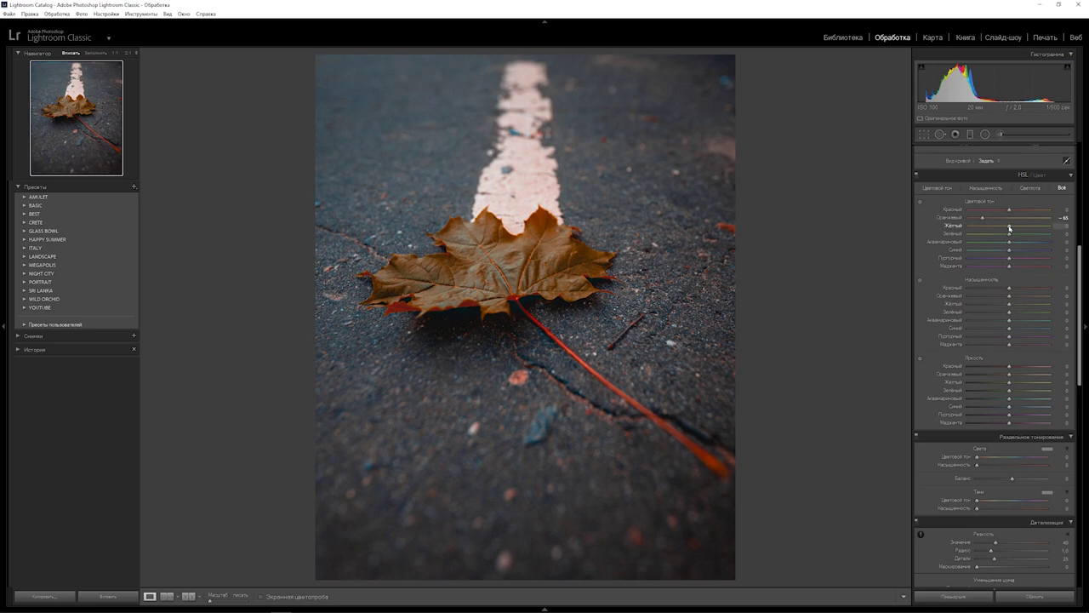
pyautogui.moveTo(1009, 228); pyautogui.dragTo(1046, 229)
pyautogui.moveTo(1046, 229); pyautogui.dragTo(965, 230)
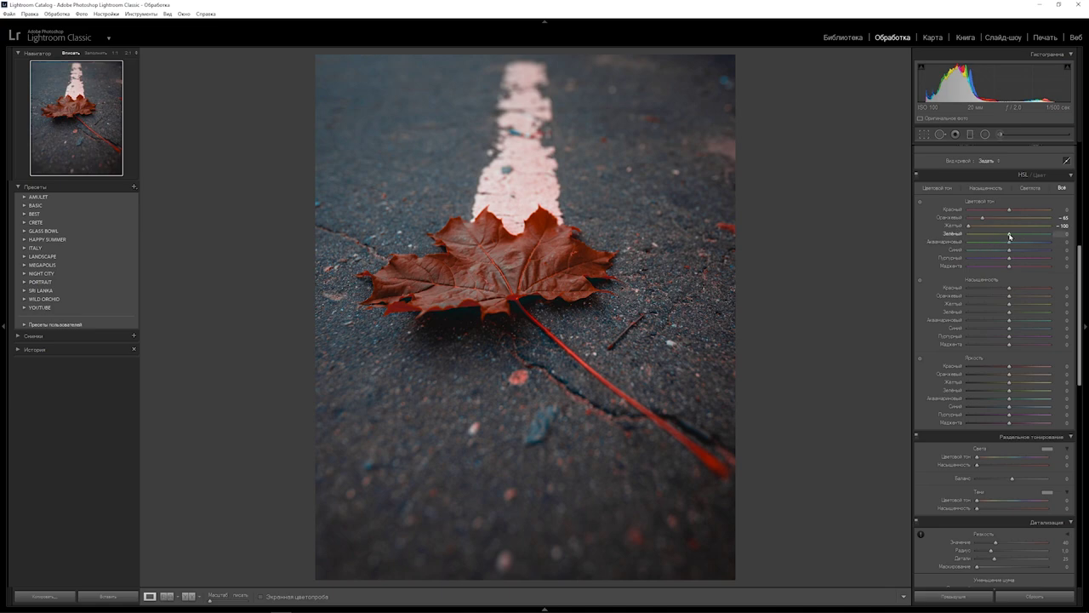
pyautogui.moveTo(1009, 237); pyautogui.dragTo(957, 246)
# Step: Set the Aqua hue to +40, Blue to −50 and Purple to +100 for a teal cast
pyautogui.moveTo(1009, 243); pyautogui.dragTo(1028, 244)
pyautogui.moveTo(1028, 244); pyautogui.dragTo(1025, 243)
pyautogui.moveTo(1010, 252); pyautogui.dragTo(978, 250)
pyautogui.moveTo(979, 251); pyautogui.dragTo(998, 250)
pyautogui.moveTo(1011, 257); pyautogui.dragTo(1054, 266)
# Step: Raise Red saturation slightly, set Orange to +25 and Yellow to +38, and lower Green saturation
pyautogui.moveTo(1009, 289); pyautogui.dragTo(1012, 289)
pyautogui.moveTo(1009, 297); pyautogui.dragTo(1021, 298)
pyautogui.moveTo(1011, 305); pyautogui.dragTo(1029, 304)
pyautogui.moveTo(1029, 303); pyautogui.dragTo(1025, 303)
pyautogui.moveTo(971, 314); pyautogui.dragTo(994, 315)
# Step: Raise Red luminance, then set Orange luminance to −5 and Yellow luminance to +45
pyautogui.moveTo(1009, 366)
pyautogui.mouseDown()
pyautogui.moveTo(1062, 367)
pyautogui.moveTo(972, 372)
pyautogui.moveTo(1037, 369)
pyautogui.mouseUp()
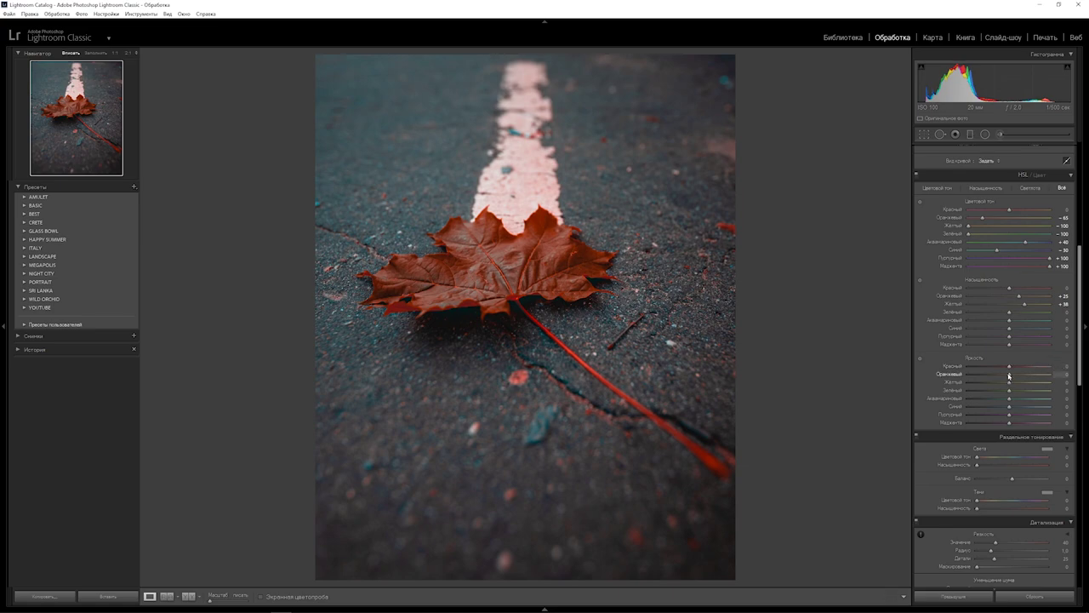
pyautogui.moveTo(1009, 383); pyautogui.dragTo(1026, 376)
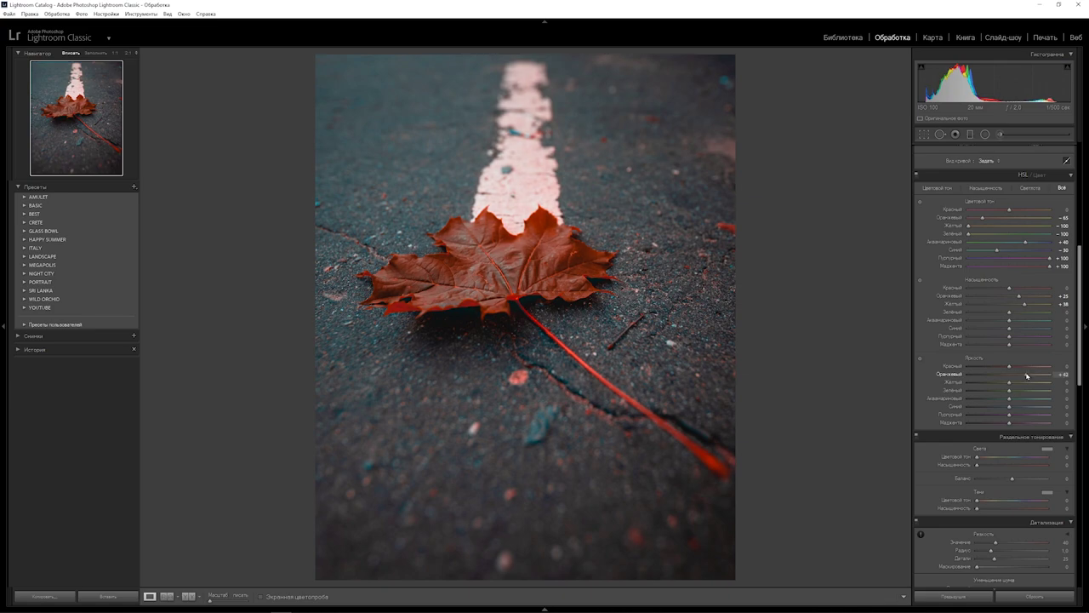
pyautogui.moveTo(1027, 376); pyautogui.dragTo(990, 385)
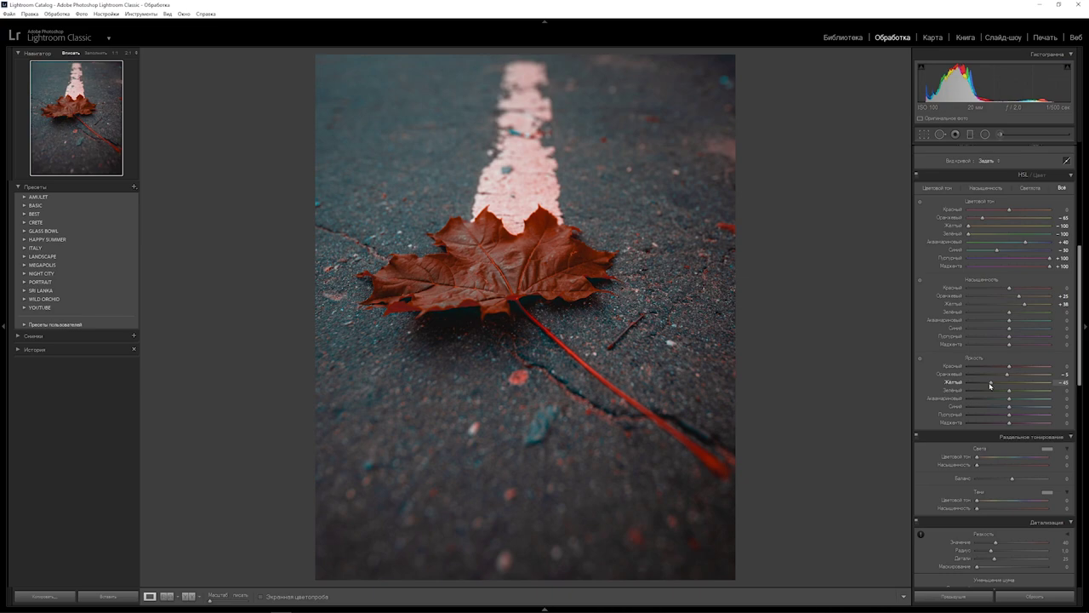
pyautogui.moveTo(990, 386); pyautogui.dragTo(1027, 385)
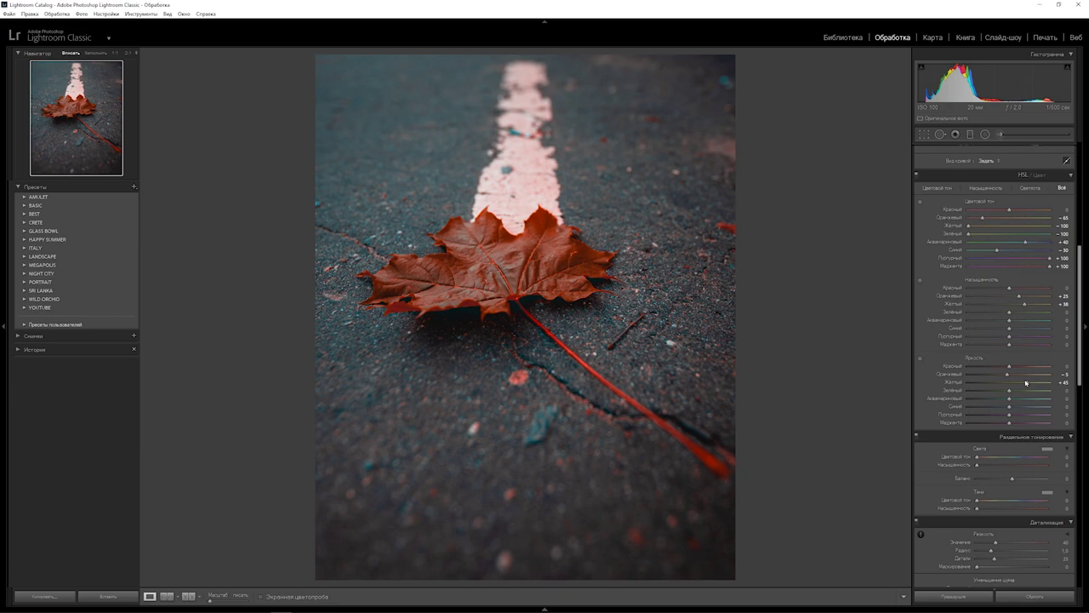
# Step: Collapse HSL and tint the split-toning highlights with hue 35 and saturation 33
pyautogui.click(1028, 174)
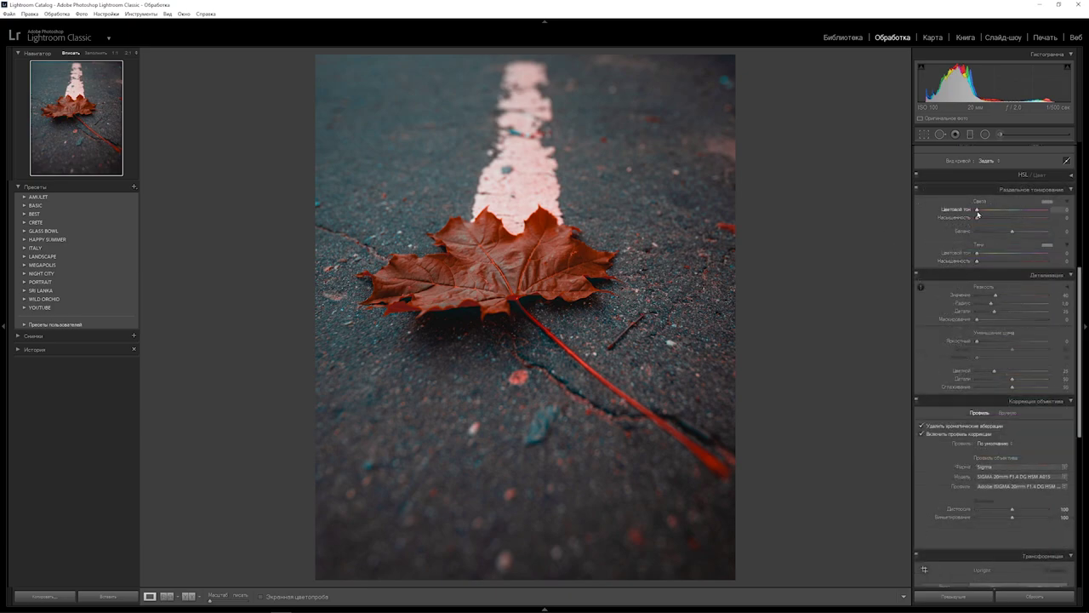
pyautogui.moveTo(977, 209)
pyautogui.mouseDown()
pyautogui.moveTo(995, 210)
pyautogui.moveTo(985, 214)
pyautogui.mouseUp()
pyautogui.moveTo(985, 213); pyautogui.dragTo(986, 213)
pyautogui.moveTo(978, 220); pyautogui.dragTo(1001, 218)
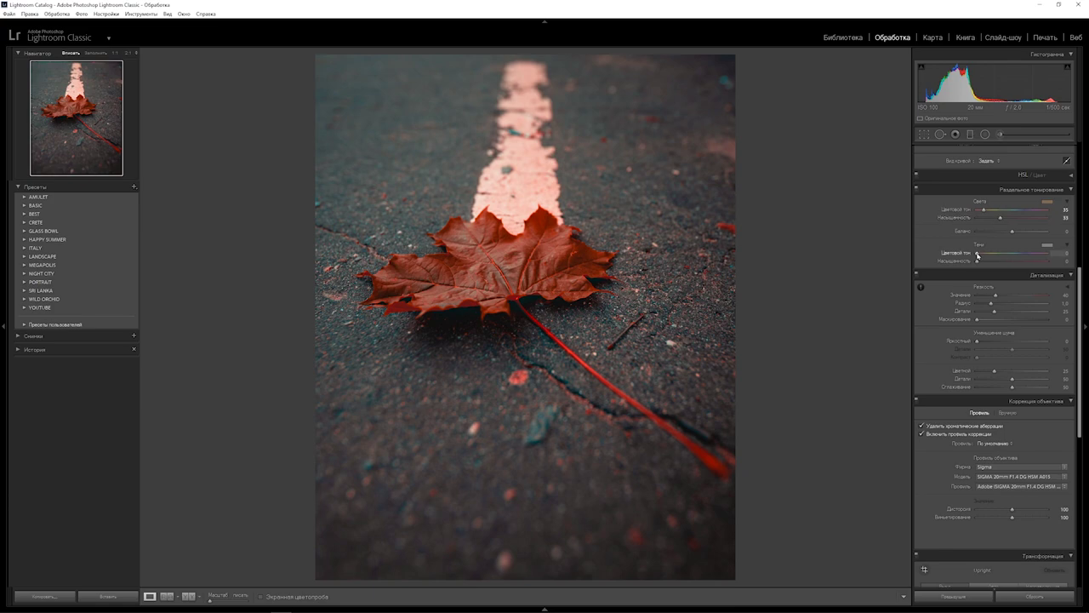
# Step: Tint the Split Toning shadows teal with hue 196 and saturation 10
pyautogui.keyDown('alt'); pyautogui.click(977, 255); pyautogui.keyUp('alt')
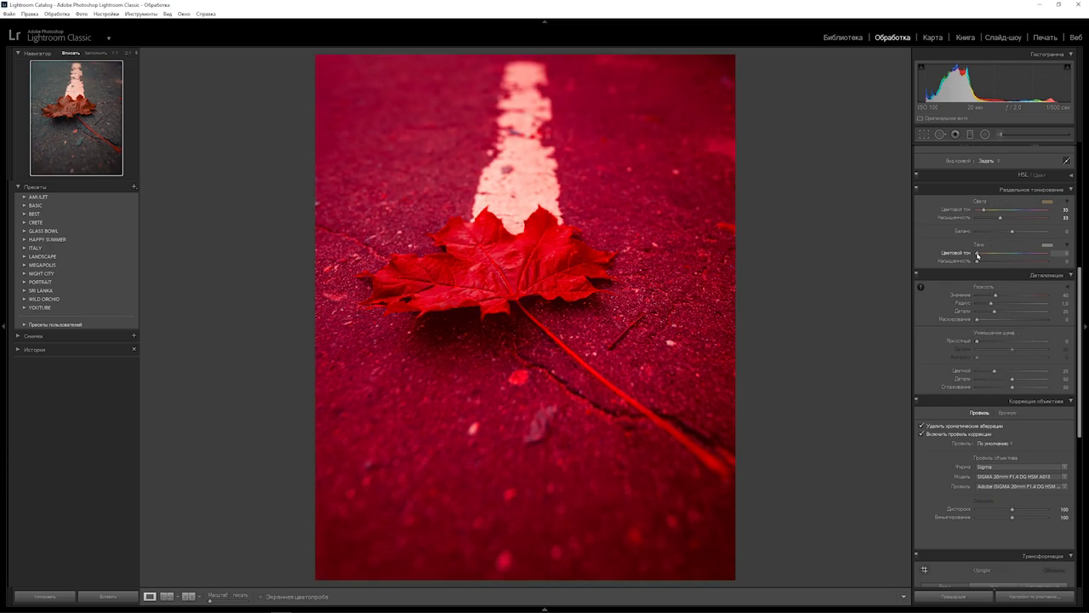
pyautogui.moveTo(977, 256); pyautogui.dragTo(1019, 235)
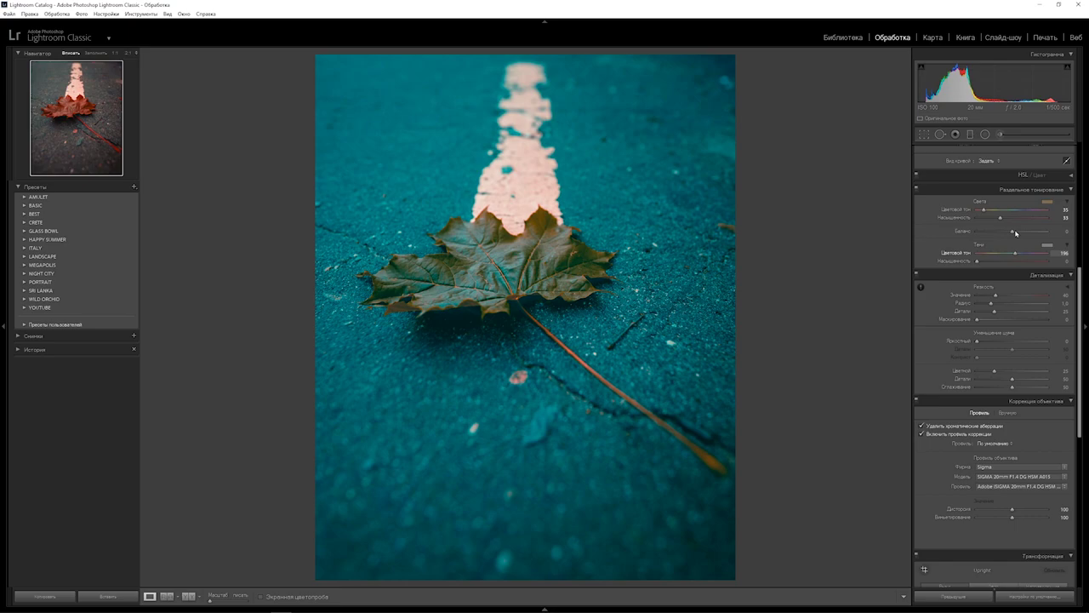
pyautogui.moveTo(1015, 232); pyautogui.dragTo(988, 260)
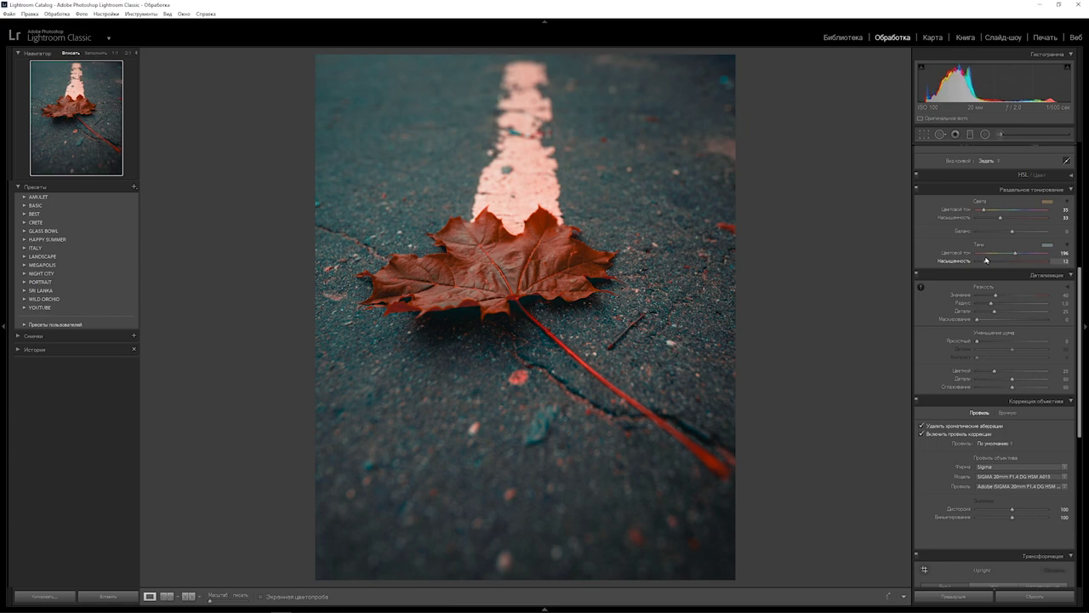
pyautogui.moveTo(987, 260); pyautogui.dragTo(984, 261)
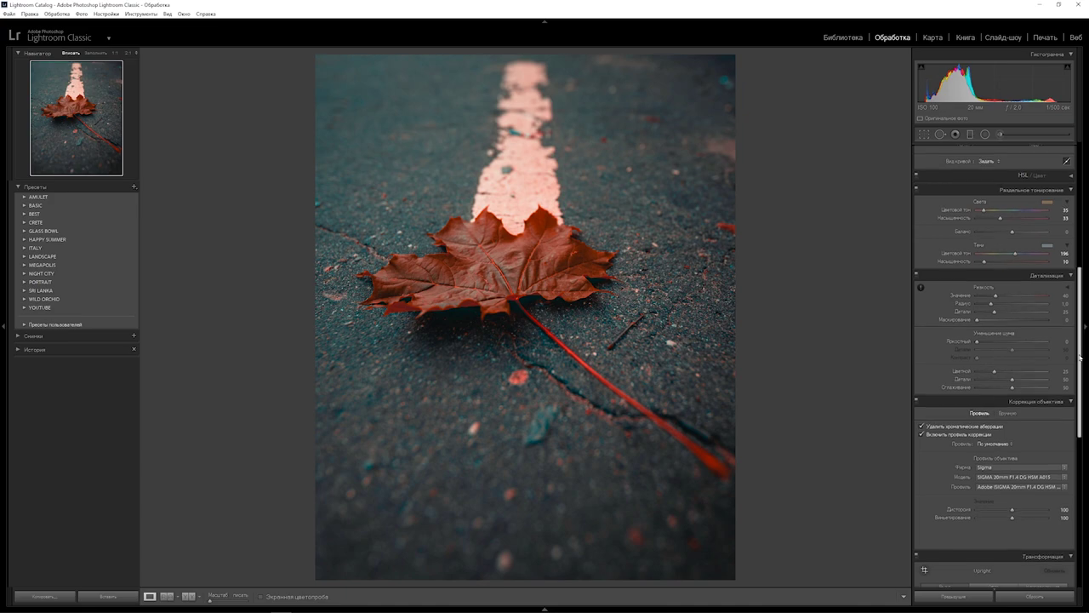
# Step: Bend the Red channel tone curve into a steep three-point S, raising highlights and dropping shadows
pyautogui.scroll(5, 1072, 323)
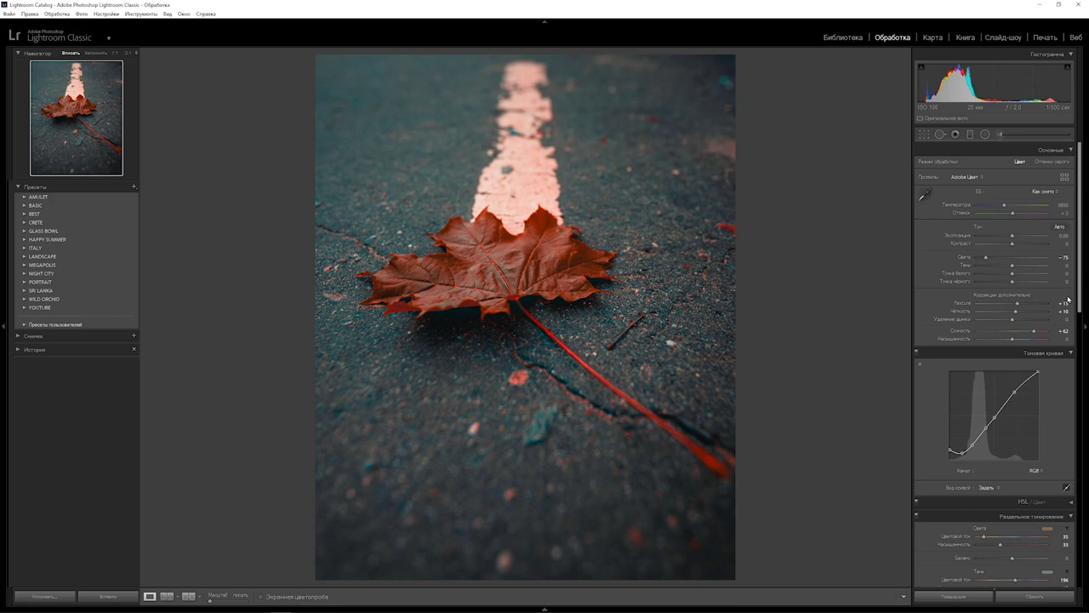
pyautogui.click(1042, 472)
pyautogui.click(1012, 489)
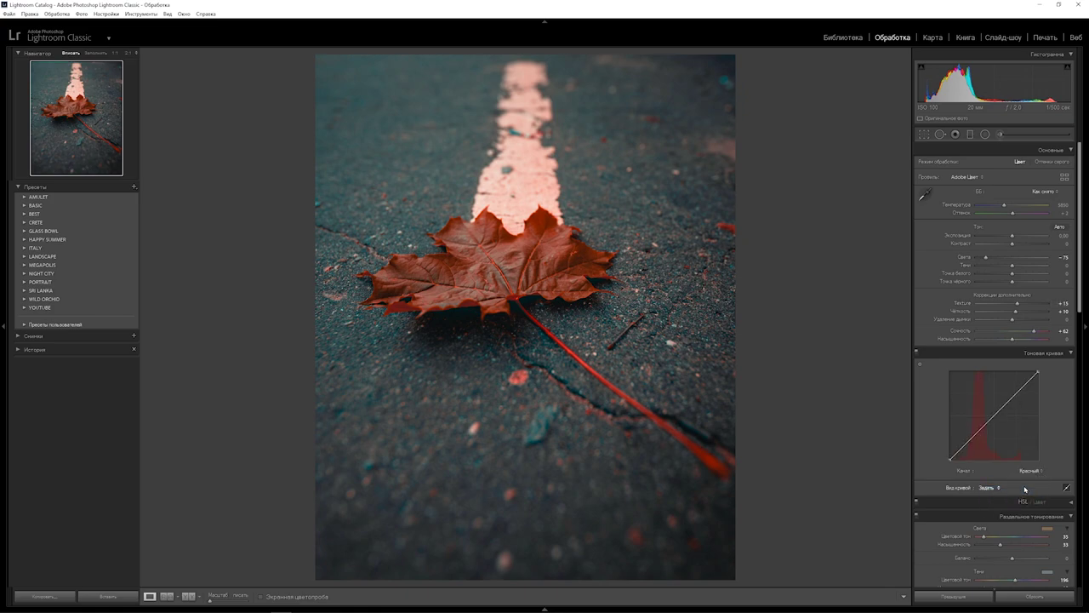
pyautogui.press('alt')
pyautogui.click(971, 438)
pyautogui.click(992, 415)
pyautogui.click(1014, 394)
pyautogui.moveTo(1014, 394); pyautogui.dragTo(1013, 389)
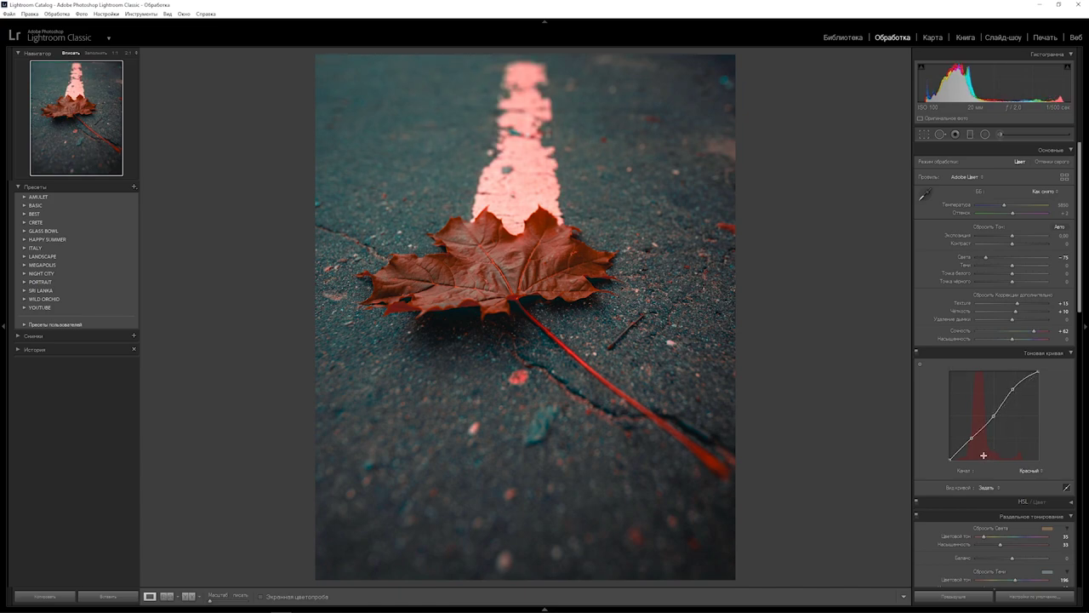
pyautogui.moveTo(972, 438); pyautogui.dragTo(985, 479)
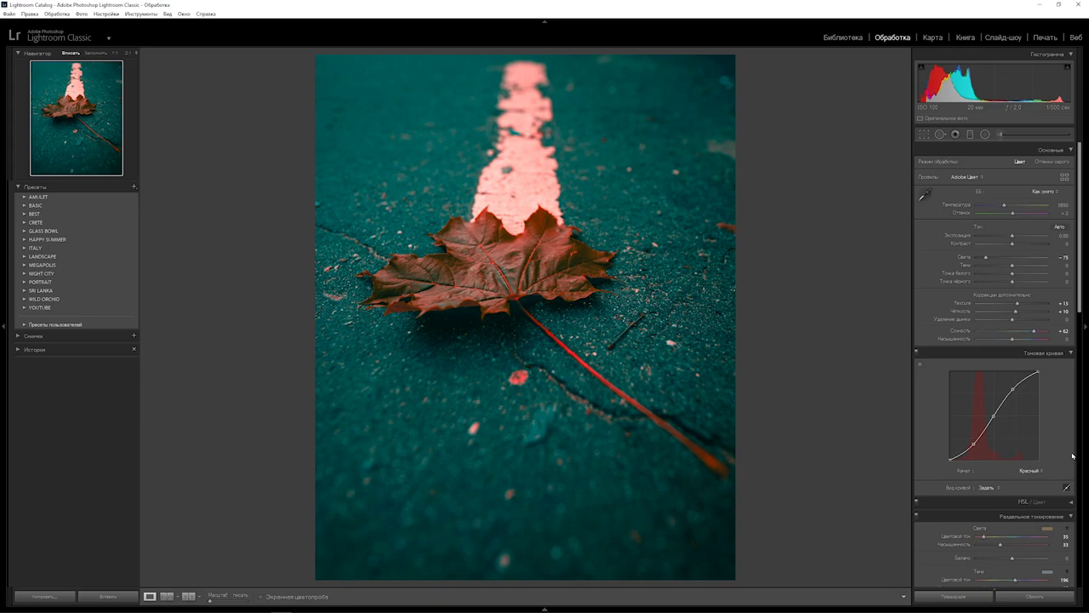
pyautogui.click(1041, 471)
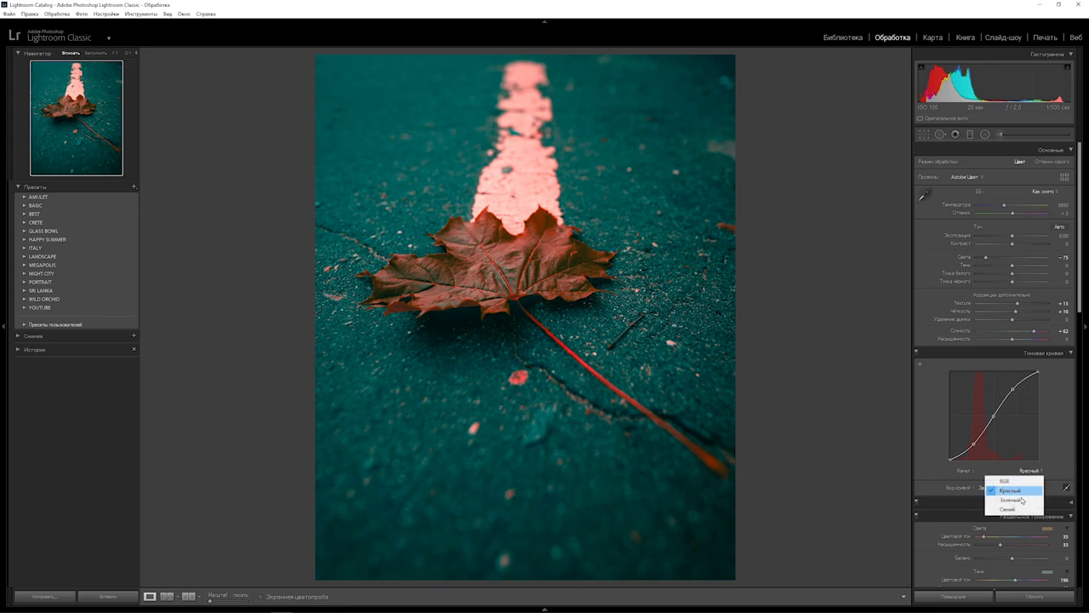
# Step: Add two points to the Green channel curve, raising the upper and lowering the shadow point
pyautogui.click(1022, 502)
pyautogui.keyDown('alt'); pyautogui.click(971, 439); pyautogui.keyUp('alt')
pyautogui.keyDown('alt'); pyautogui.click(994, 415); pyautogui.keyUp('alt')
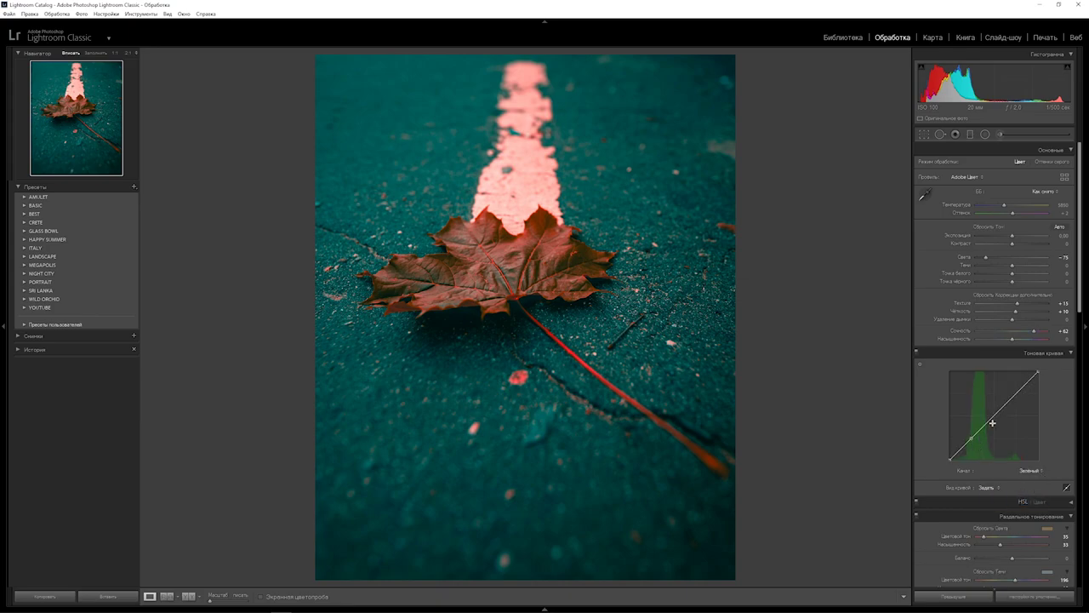
pyautogui.moveTo(1010, 402); pyautogui.dragTo(1014, 389)
pyautogui.moveTo(971, 438); pyautogui.dragTo(972, 443)
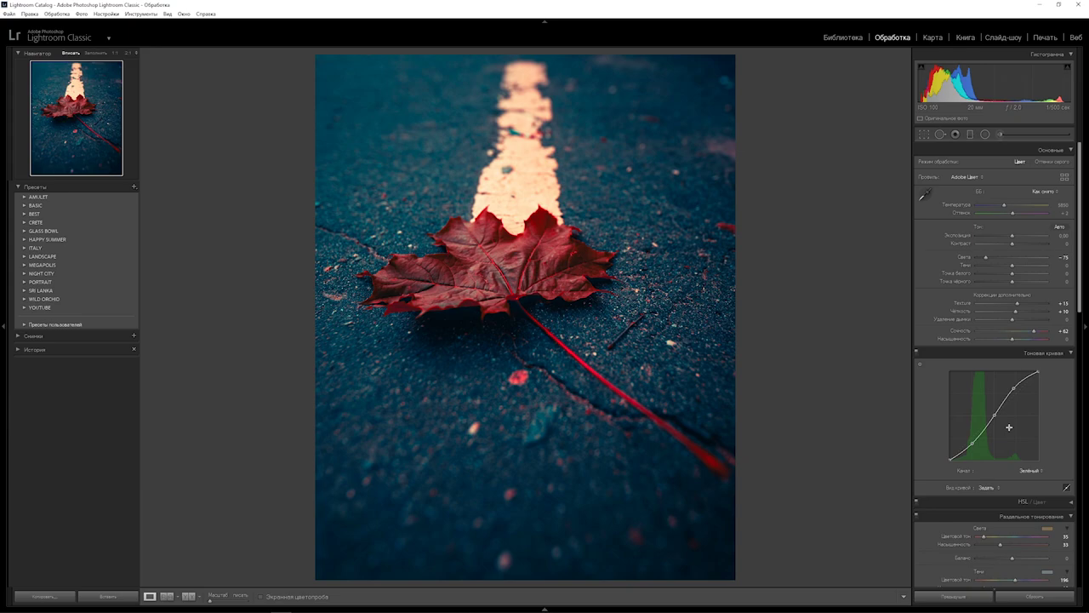
# Step: Give the Blue channel curve an S-shape by raising its upper point and lowering its shadows
pyautogui.click(1034, 471)
pyautogui.click(1011, 509)
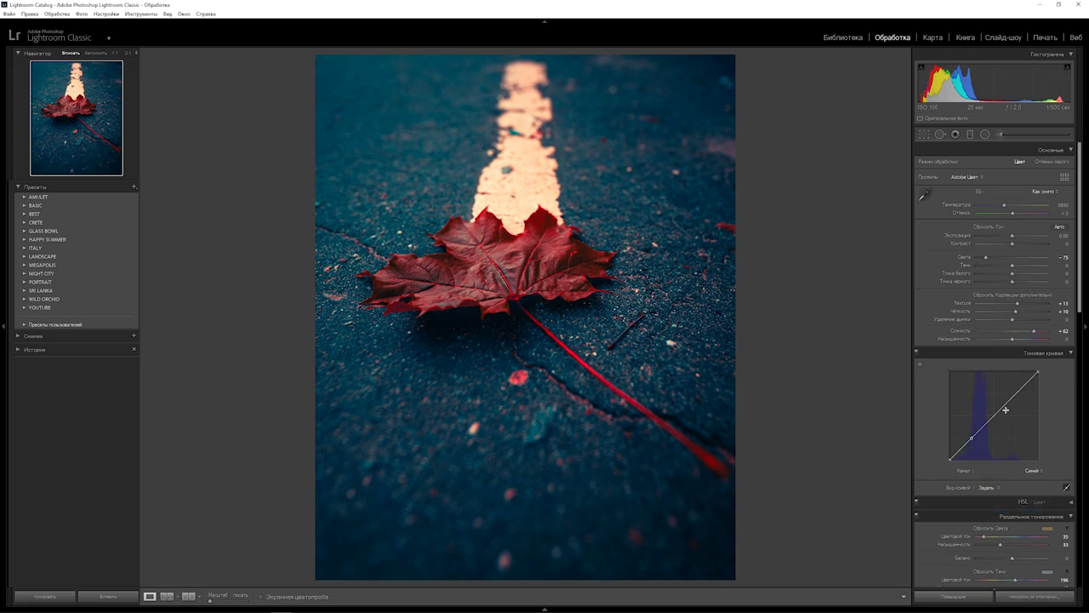
pyautogui.click(993, 417)
pyautogui.moveTo(1017, 392); pyautogui.dragTo(1012, 371)
pyautogui.moveTo(972, 439); pyautogui.dragTo(982, 470)
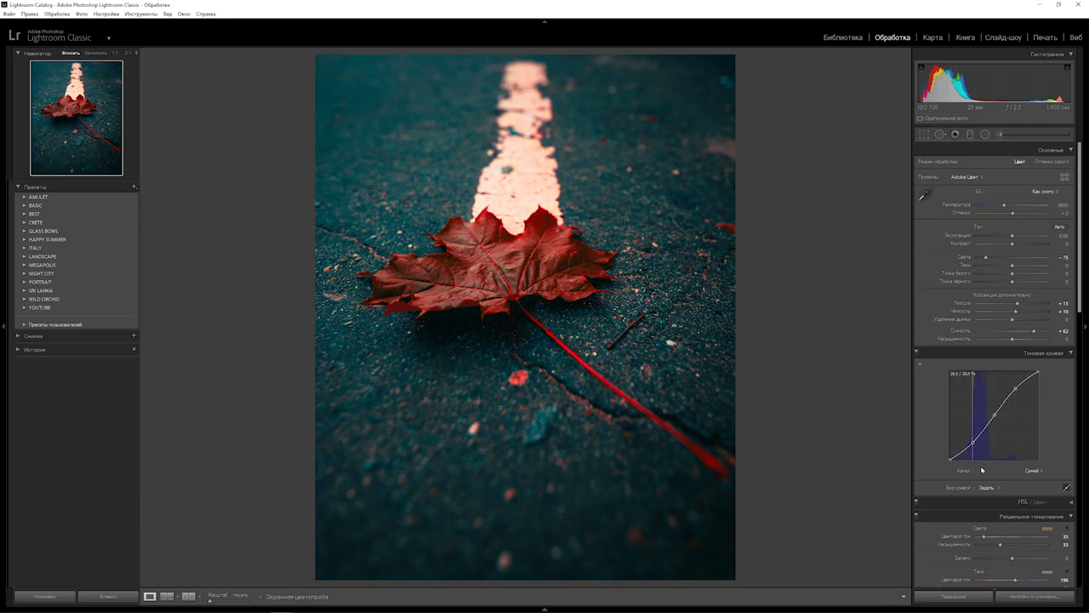
pyautogui.click(1042, 473)
# Step: Refine the Red channel curve with a lowered shadow point plus new shadow and midtone points
pyautogui.click(1017, 491)
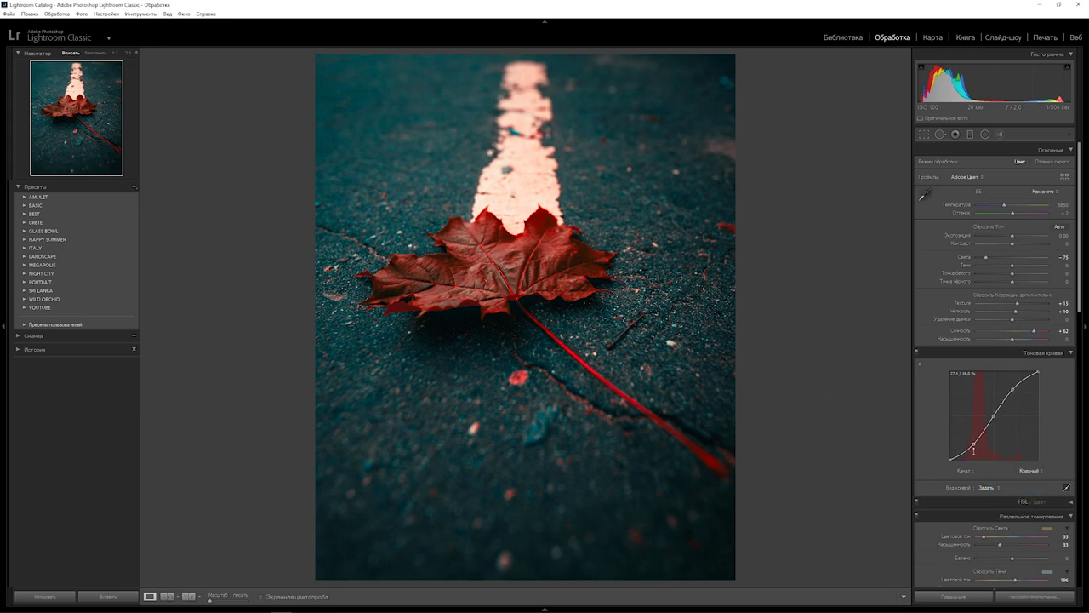
pyautogui.moveTo(973, 449); pyautogui.dragTo(973, 443)
pyautogui.click(963, 452)
pyautogui.click(984, 427)
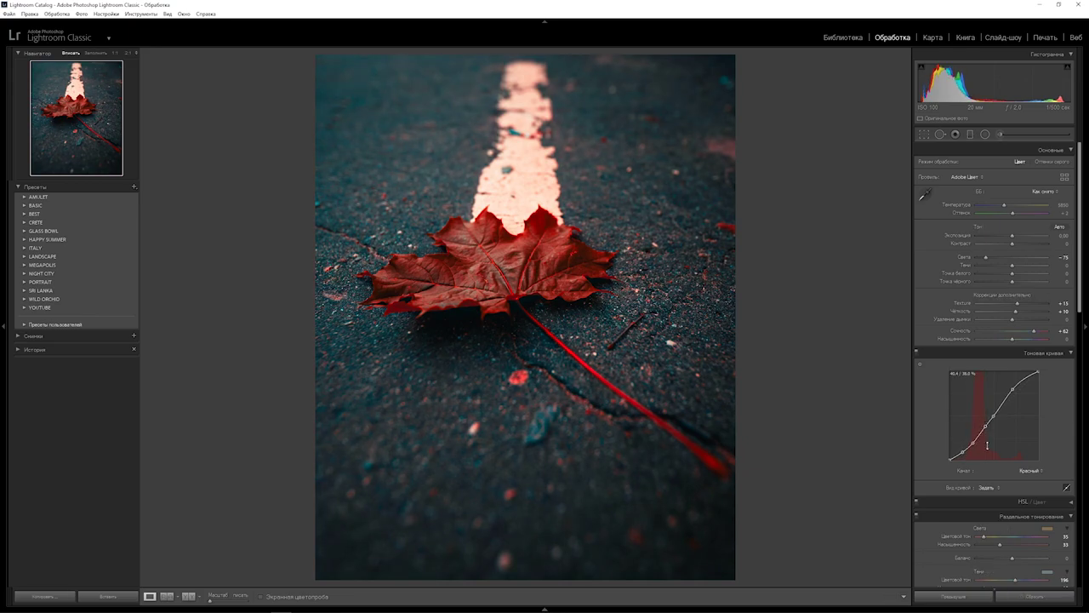
# Step: Add a control point to the Green channel curve
pyautogui.click(1031, 470)
pyautogui.click(1023, 501)
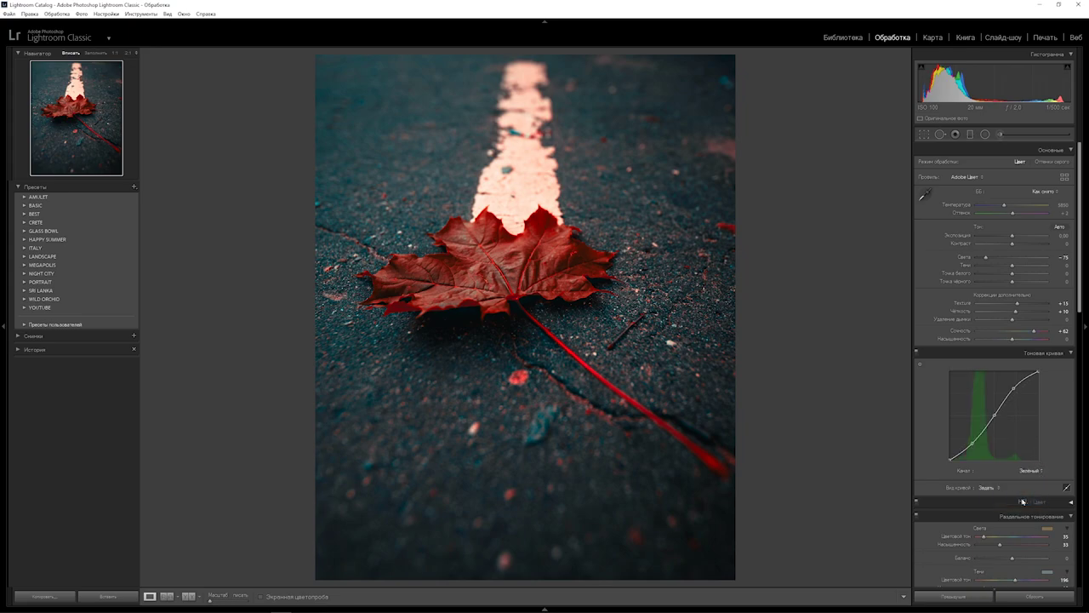
pyautogui.click(988, 425)
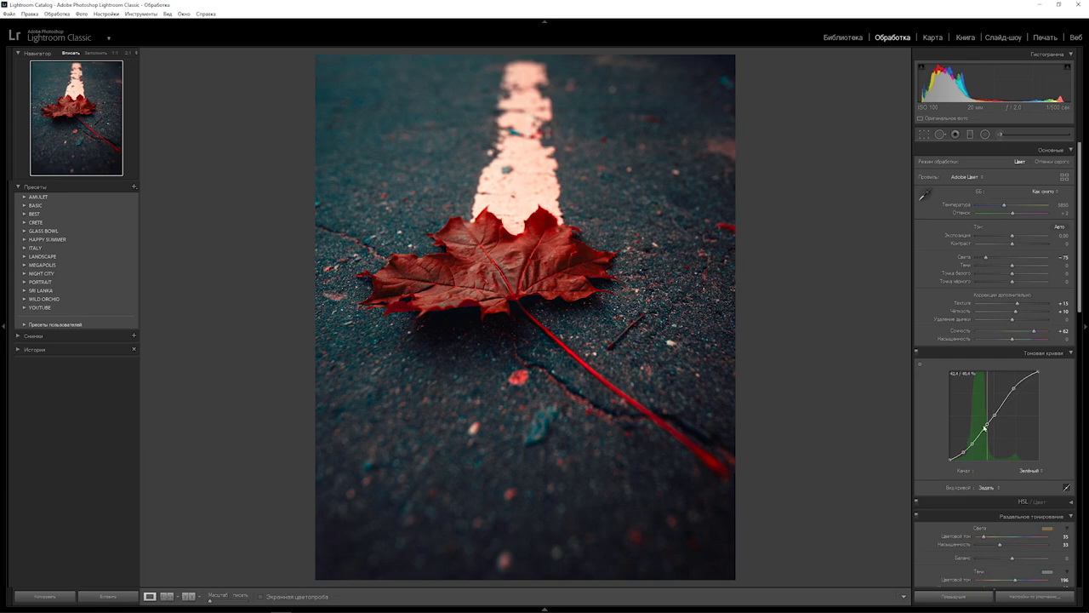
# Step: Bend the lower section of the Blue channel curve to recolour the shadows
pyautogui.click(1031, 469)
pyautogui.click(1022, 510)
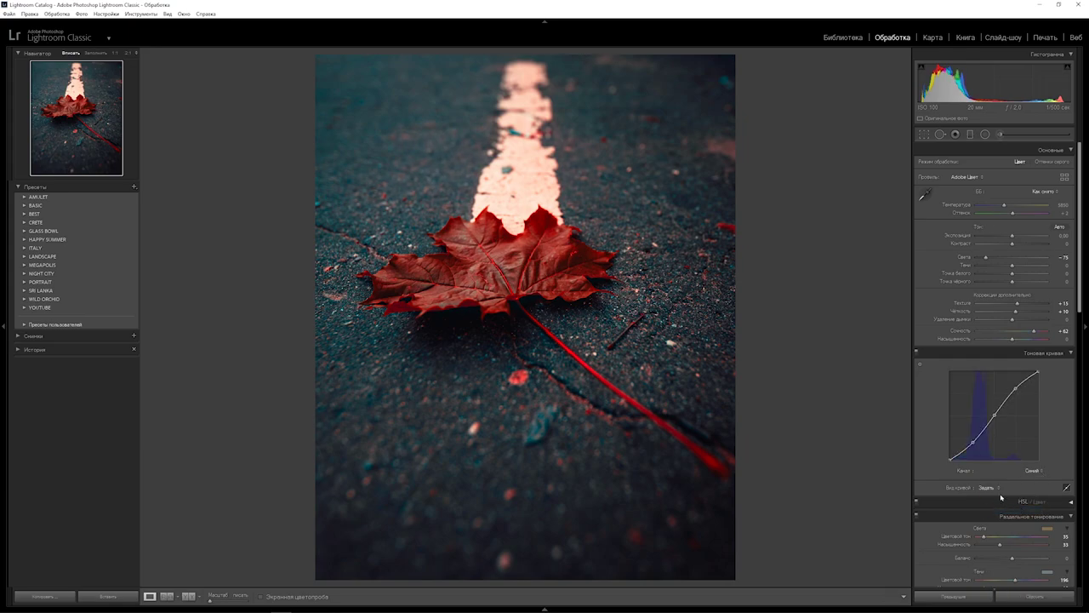
pyautogui.moveTo(966, 459); pyautogui.dragTo(979, 451)
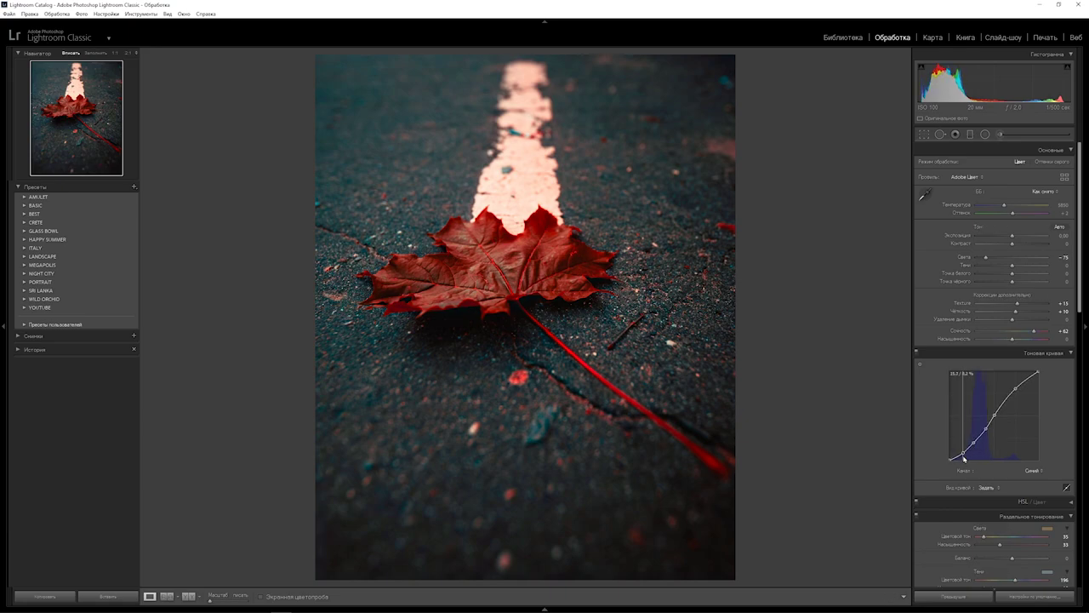
pyautogui.moveTo(965, 459); pyautogui.dragTo(974, 455)
# Step: Set Contrast −14, Whites −64, Blacks +22 and deepen the post-crop vignette to −36
pyautogui.moveTo(1013, 244)
pyautogui.mouseDown()
pyautogui.moveTo(1020, 283)
pyautogui.moveTo(990, 277)
pyautogui.mouseUp()
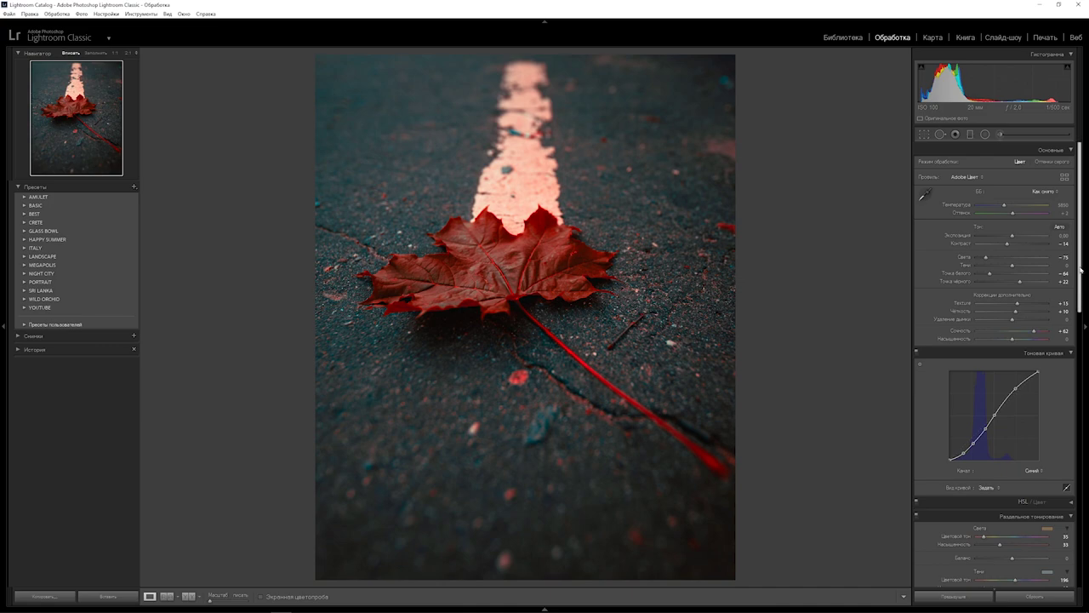
pyautogui.moveTo(1081, 273)
pyautogui.mouseDown()
pyautogui.moveTo(1080, 410)
pyautogui.moveTo(1009, 325)
pyautogui.moveTo(995, 328)
pyautogui.mouseUp()
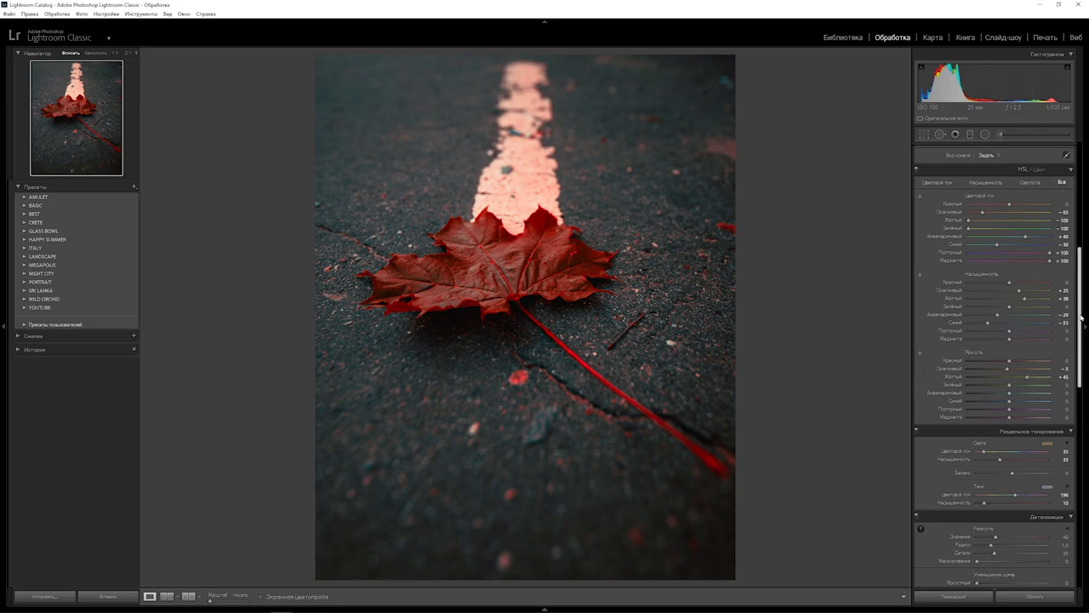
pyautogui.moveTo(1082, 319); pyautogui.dragTo(1073, 494)
pyautogui.scroll(-3, 1073, 494)
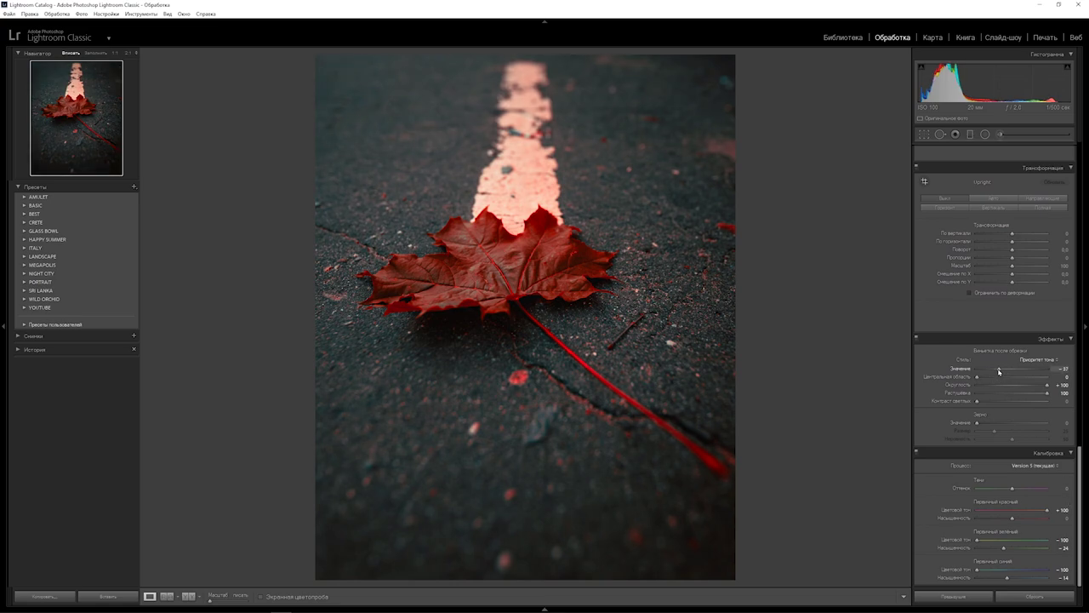
pyautogui.moveTo(1005, 371); pyautogui.dragTo(1002, 370)
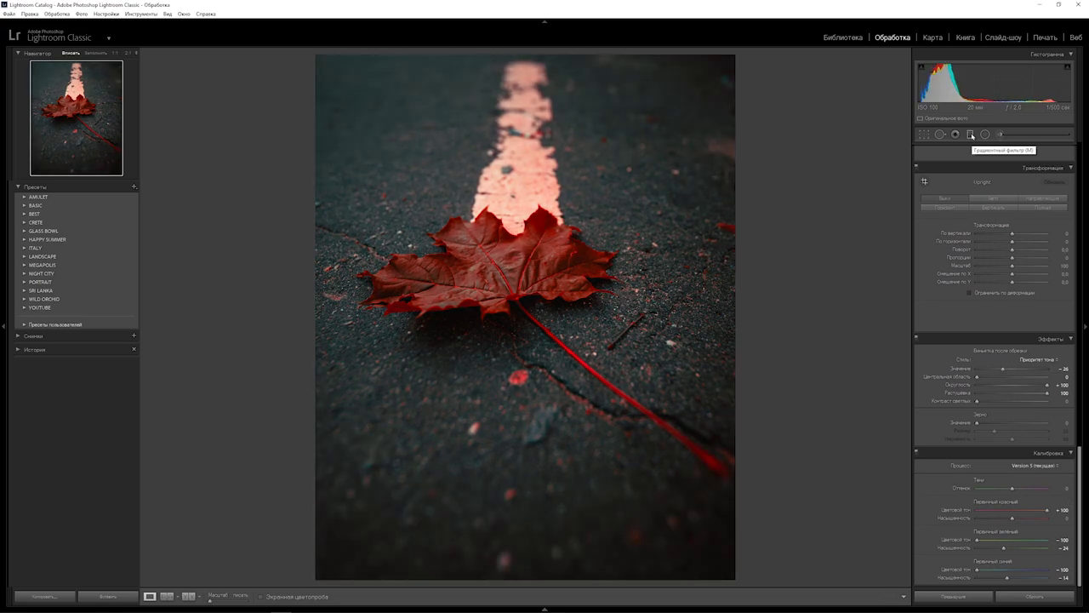
# Step: Add a diagonal graduated filter at −0.33 exposure darkening the bottom of the photo
pyautogui.click(970, 134)
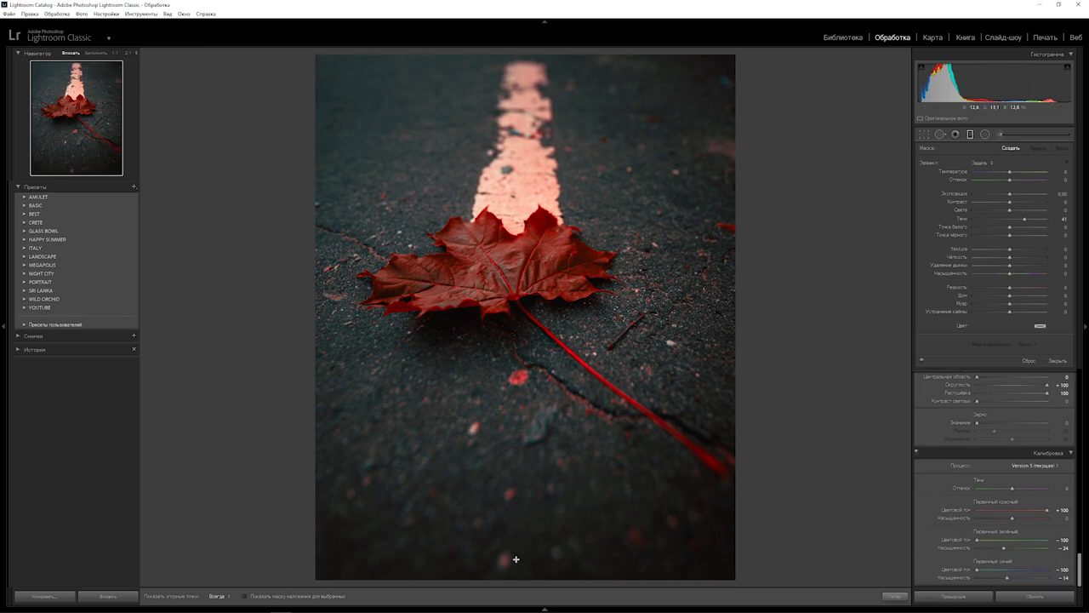
pyautogui.moveTo(511, 582); pyautogui.dragTo(509, 489)
pyautogui.moveTo(509, 388)
pyautogui.mouseDown()
pyautogui.moveTo(579, 316)
pyautogui.moveTo(601, 309)
pyautogui.mouseUp()
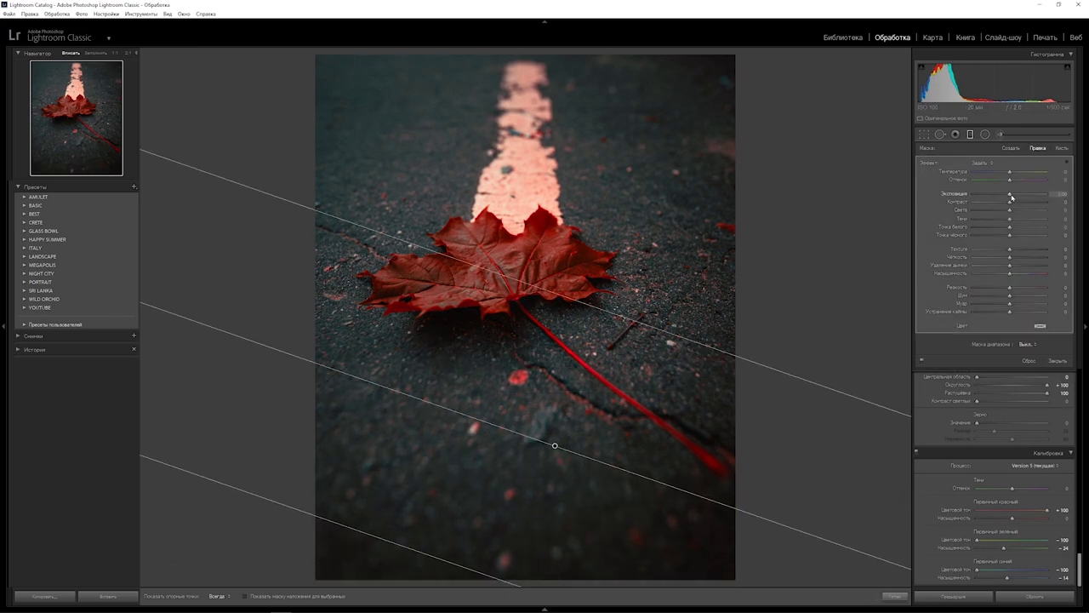
pyautogui.moveTo(1010, 195); pyautogui.dragTo(1010, 196)
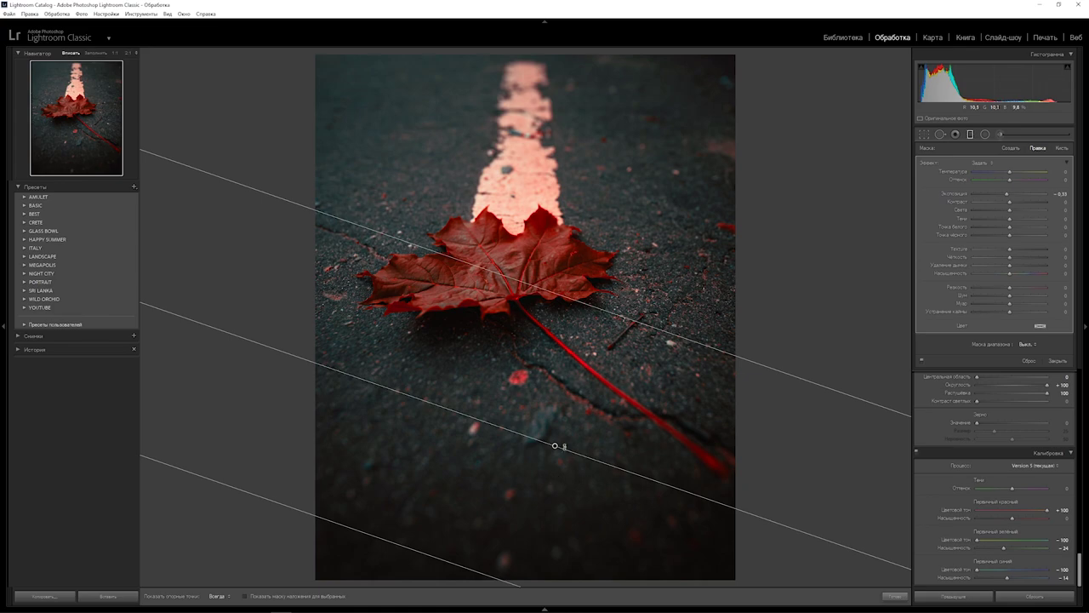
pyautogui.moveTo(554, 445); pyautogui.dragTo(564, 416)
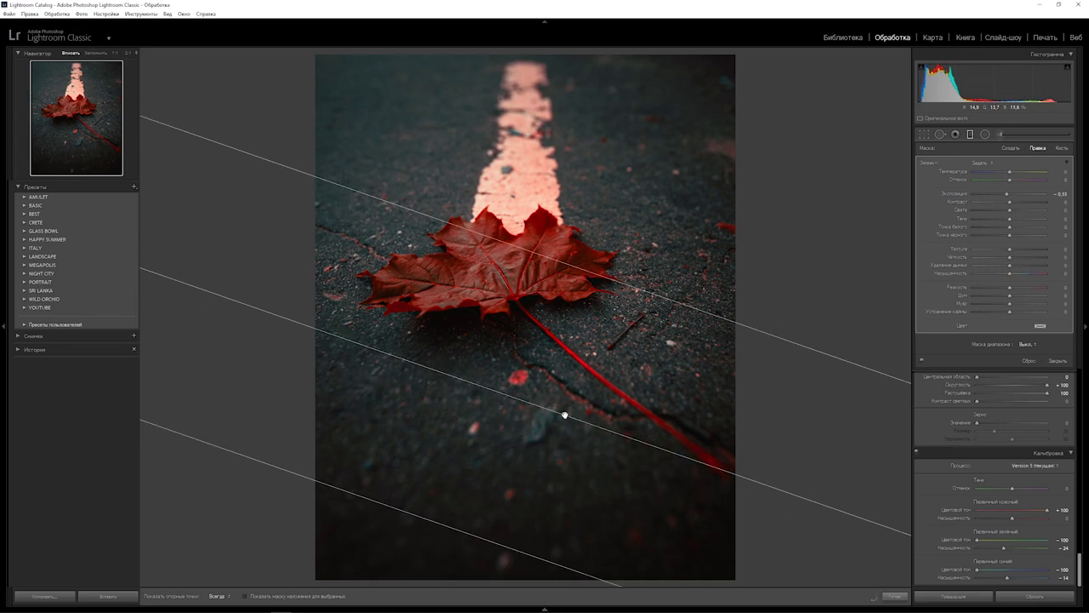
pyautogui.click(771, 395)
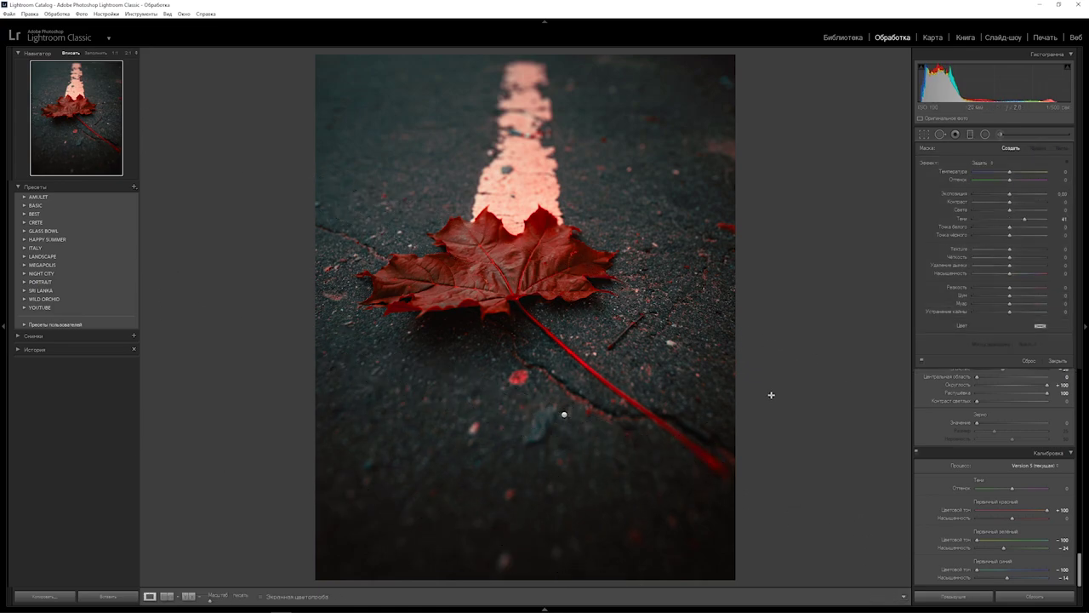
pyautogui.press('m')
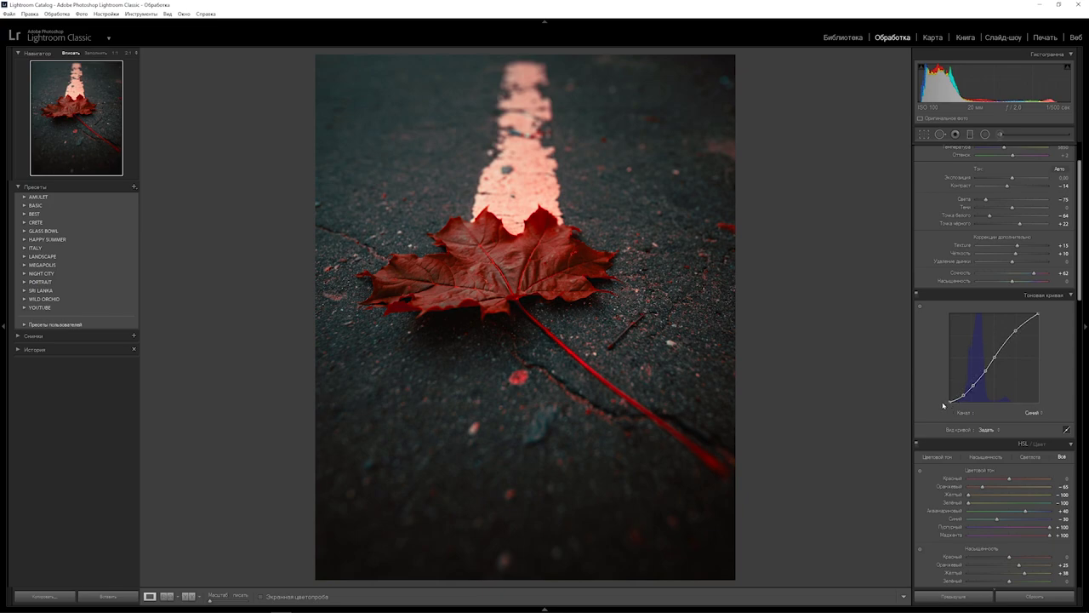
# Step: Lift the Blue curve's black point to raise the shadows
pyautogui.moveTo(950, 401)
pyautogui.moveTo(950, 401); pyautogui.dragTo(960, 400)
pyautogui.press('alt')
pyautogui.moveTo(964, 399); pyautogui.dragTo(963, 397)
# Step: Lower the Blue curve's top endpoint and reshape the highlights so the road marking turns golden
pyautogui.moveTo(1015, 328); pyautogui.dragTo(1018, 349)
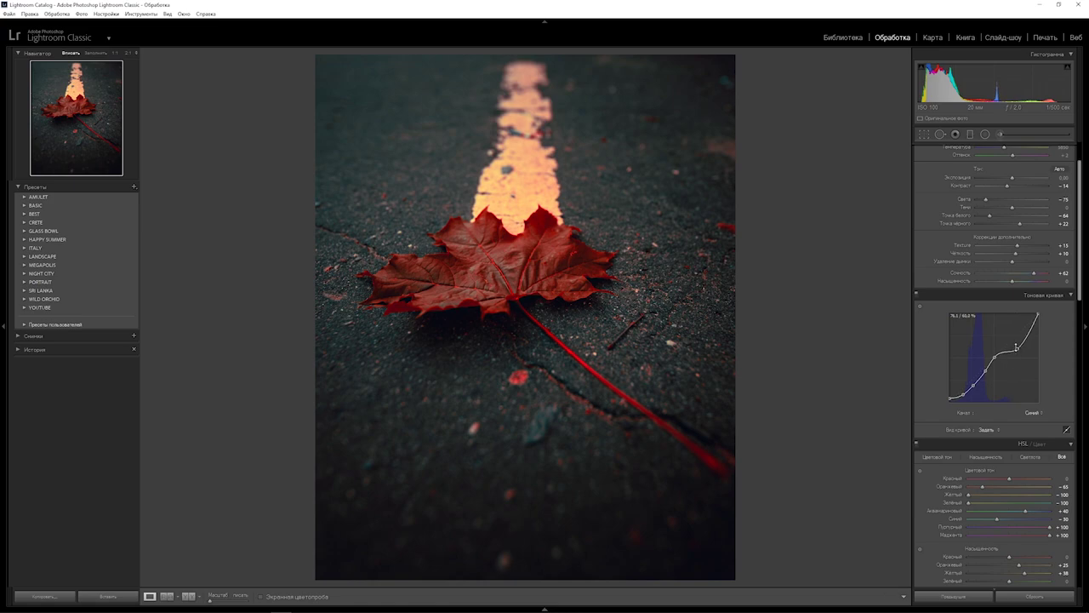
pyautogui.moveTo(1038, 315); pyautogui.dragTo(1061, 354)
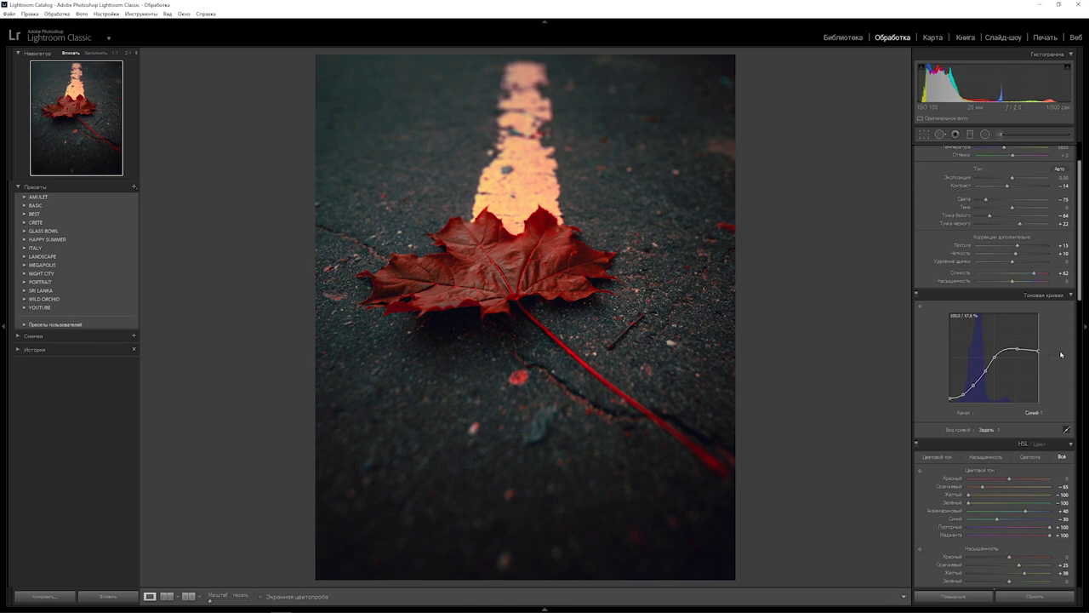
pyautogui.click(996, 358)
pyautogui.moveTo(996, 359); pyautogui.dragTo(1008, 354)
pyautogui.press('alt')
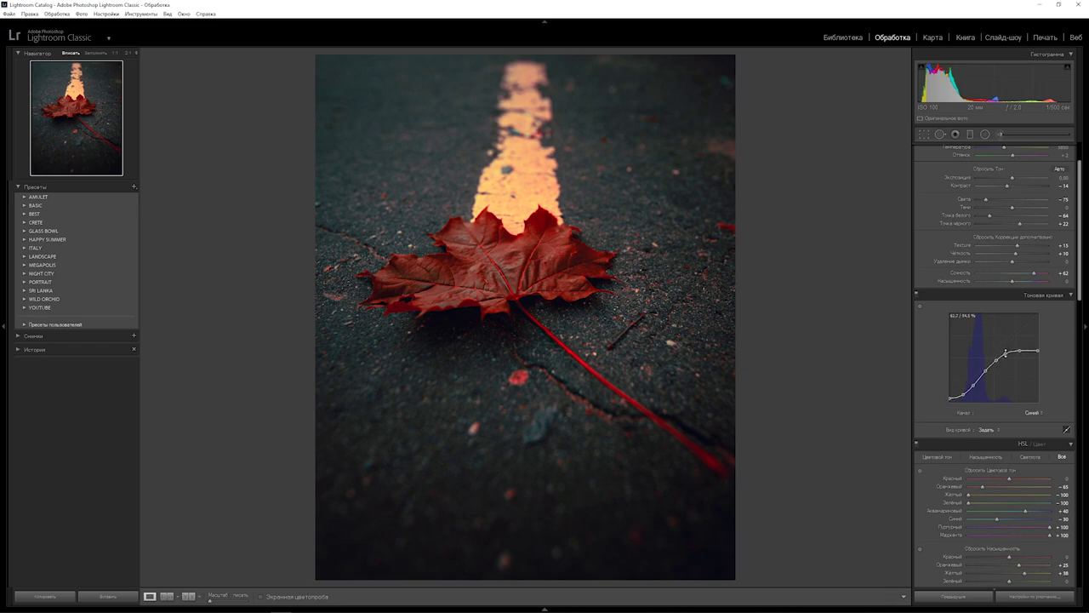
pyautogui.moveTo(1006, 352); pyautogui.dragTo(1038, 350)
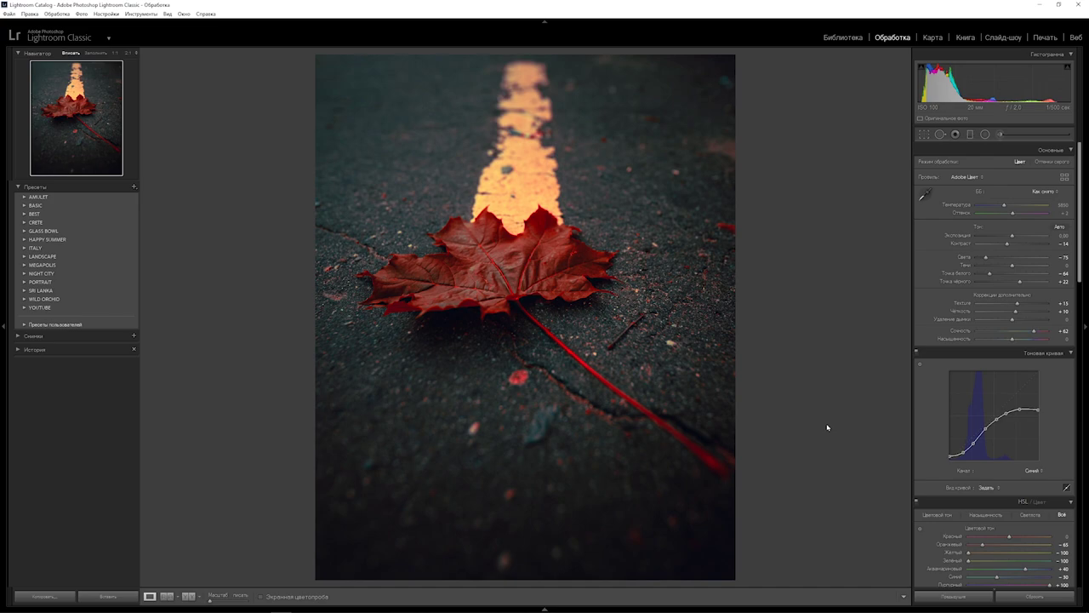
# Step: Drop Contrast to −28, lift Blacks to +32, and compare against the Before view
pyautogui.moveTo(1008, 248); pyautogui.dragTo(1003, 248)
pyautogui.moveTo(1019, 281); pyautogui.dragTo(1024, 284)
pyautogui.press('\\')
pyautogui.press('\\')
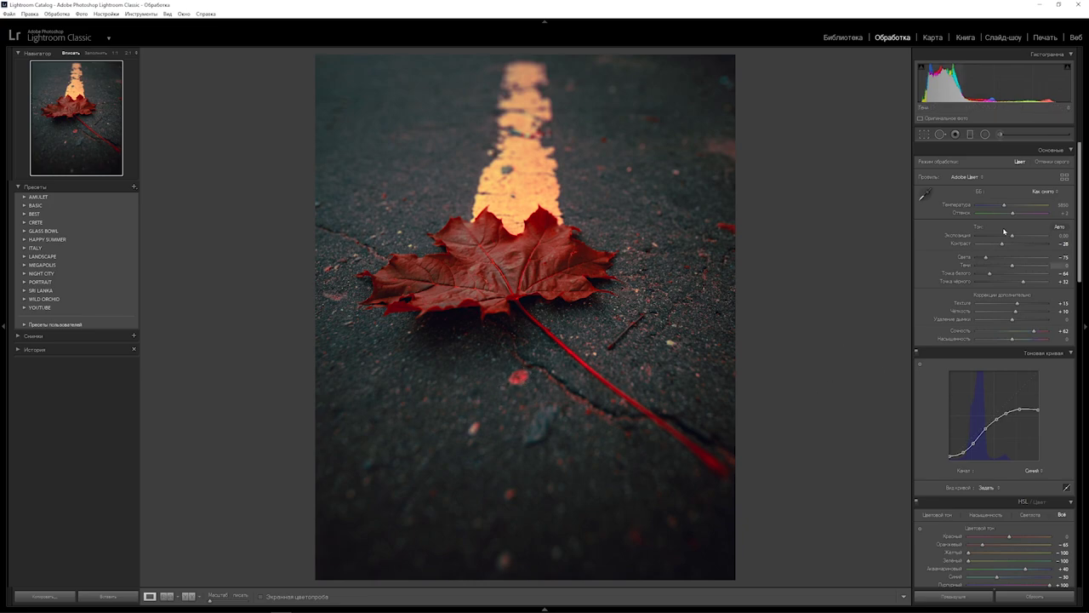
# Step: Paint a brush mask with Saturation −100 and Temp −46 over the red speck on the asphalt
pyautogui.click(1004, 134)
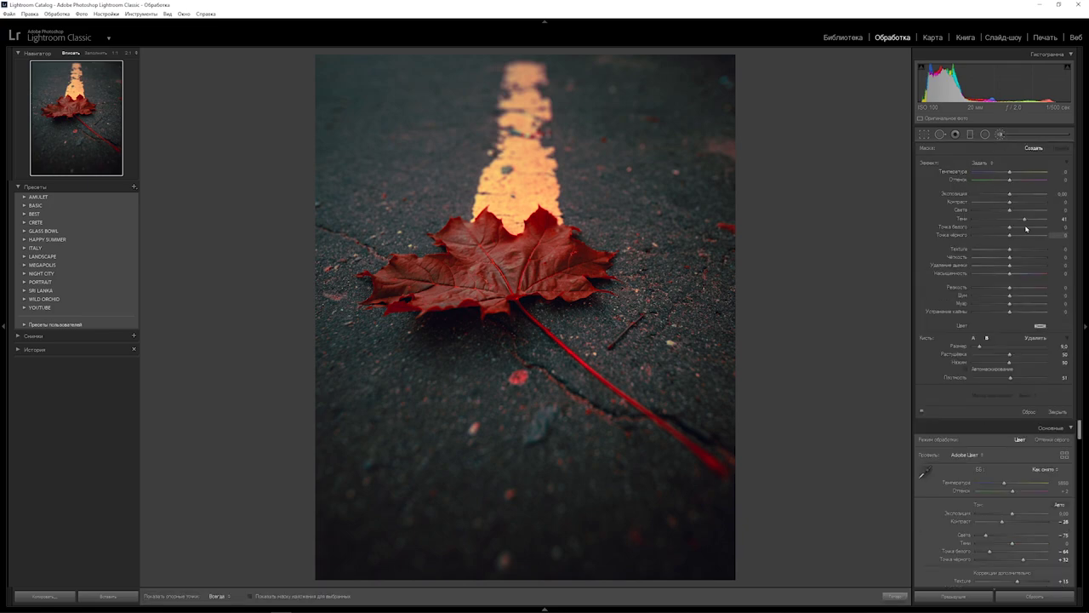
pyautogui.doubleClick(1024, 220)
pyautogui.moveTo(1011, 274); pyautogui.dragTo(974, 274)
pyautogui.scroll(-5, 523, 391)
pyautogui.scroll(-2, 522, 383)
pyautogui.moveTo(524, 375); pyautogui.dragTo(514, 380)
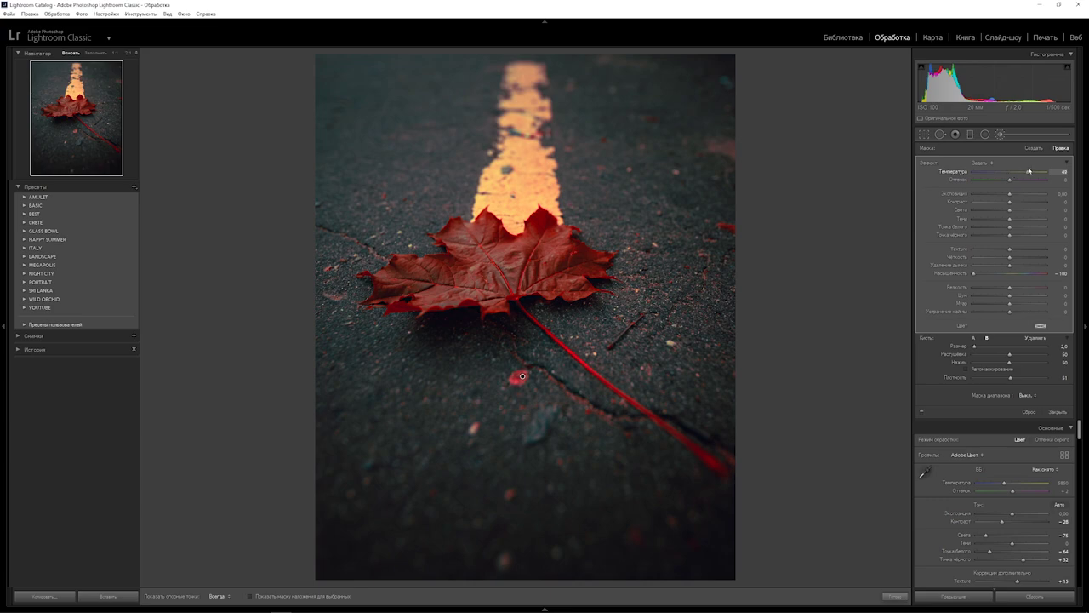
pyautogui.moveTo(1011, 173); pyautogui.dragTo(994, 178)
pyautogui.press('k')
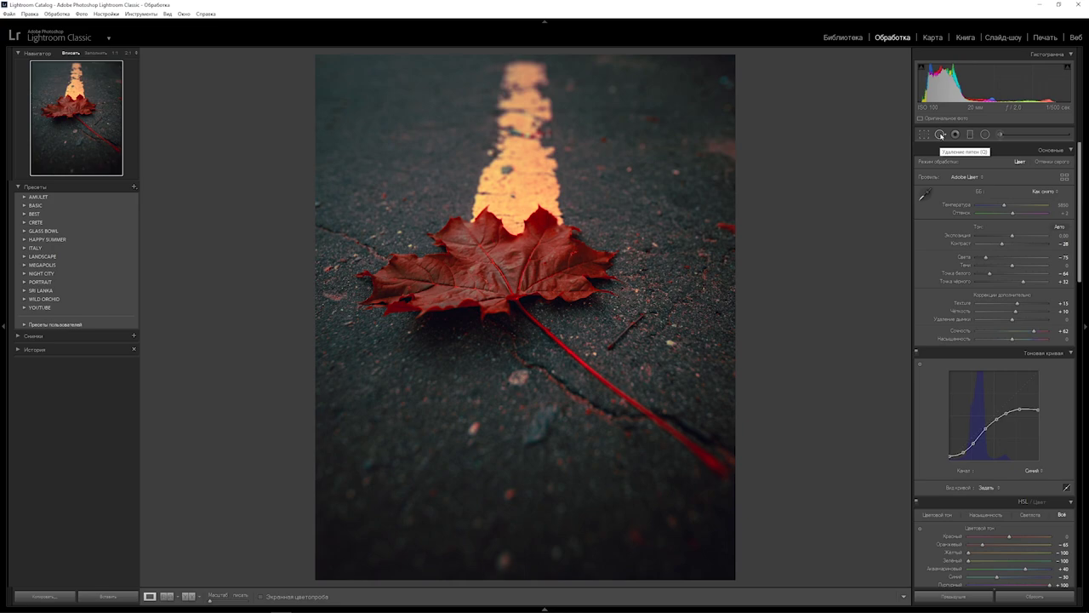
# Step: Heal the asphalt blemish left of the stem using a cleaner asphalt patch as the source
pyautogui.click(940, 135)
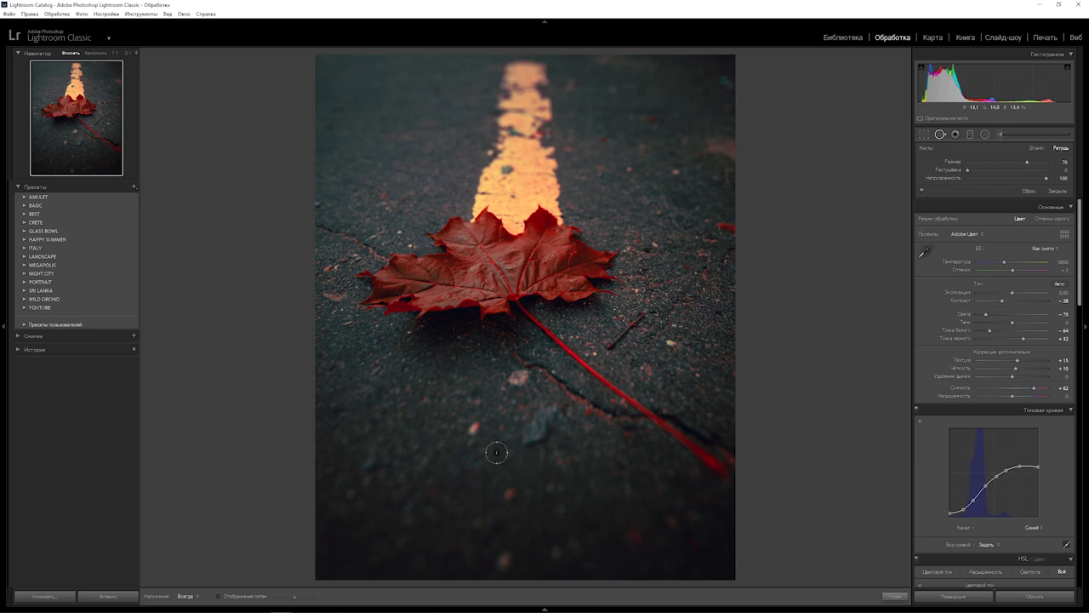
pyautogui.scroll(1, 481, 438)
pyautogui.click(473, 432)
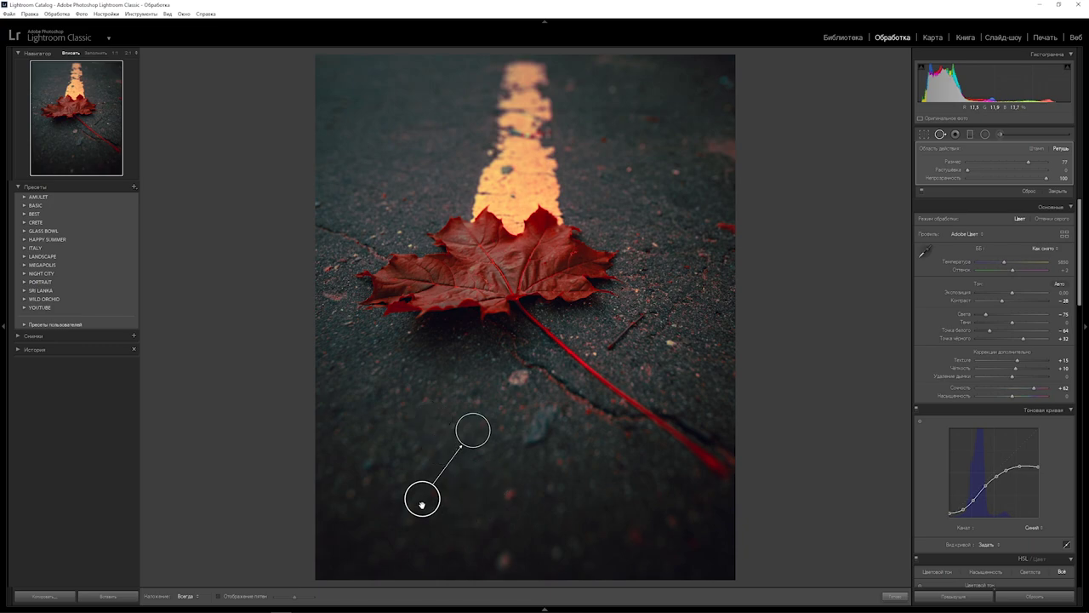
pyautogui.moveTo(421, 504); pyautogui.dragTo(396, 430)
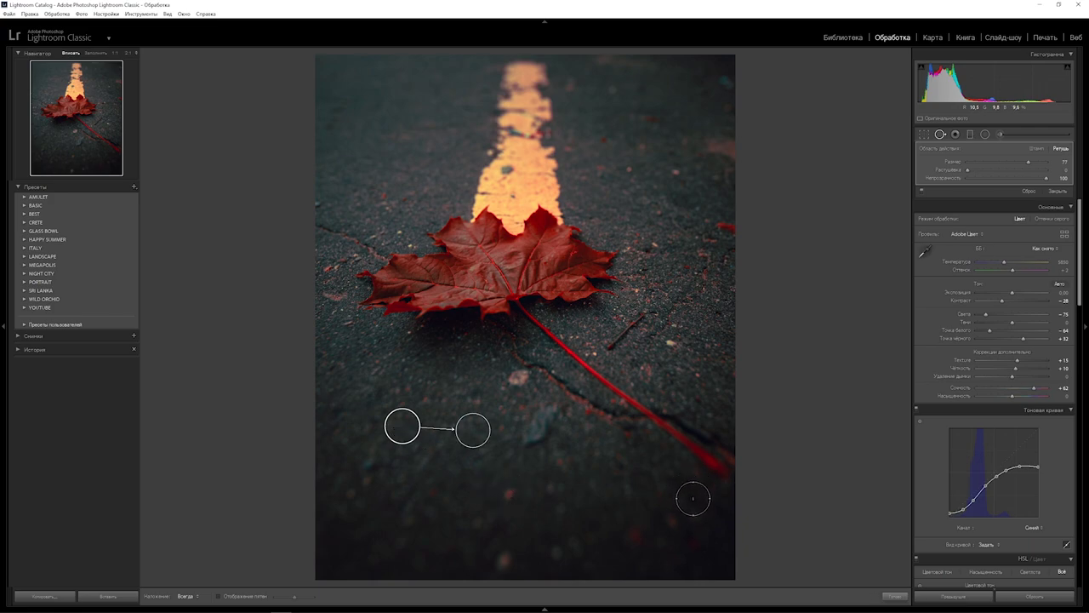
pyautogui.press('Escape')
pyautogui.press('q')
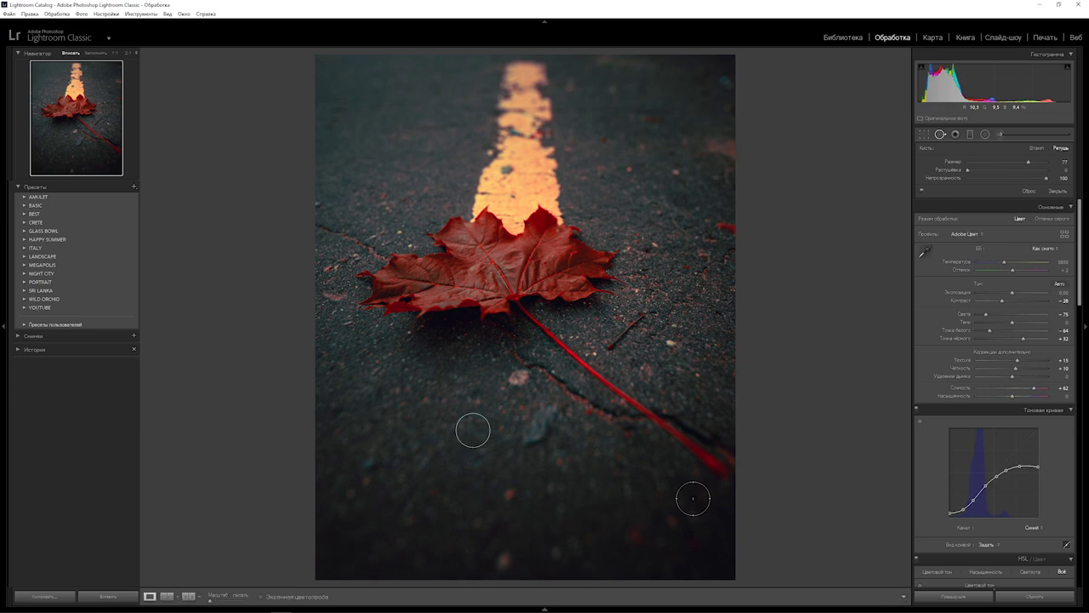